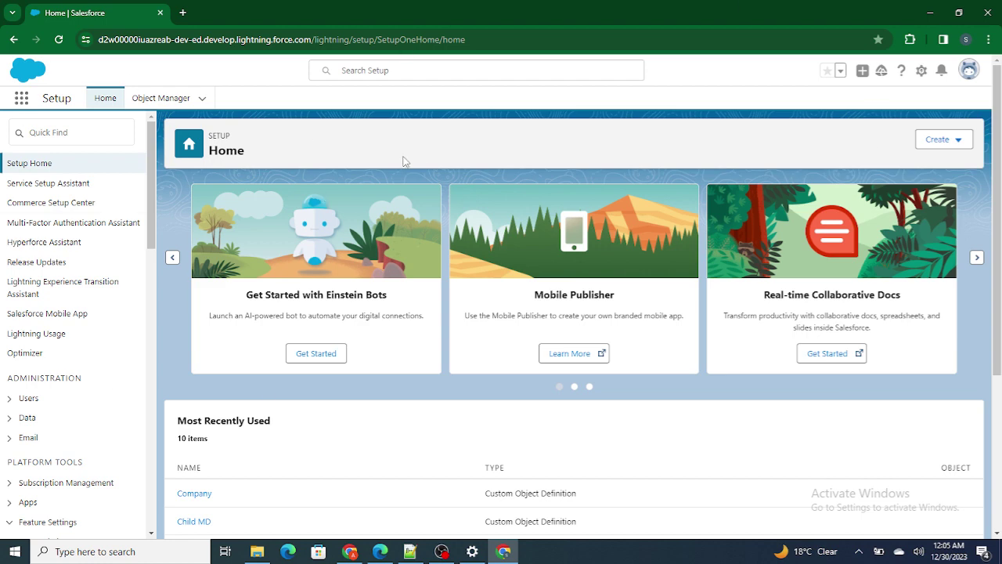
Find All Sites in Setup, open it, and start creating a new site
click(102, 139)
text(A)
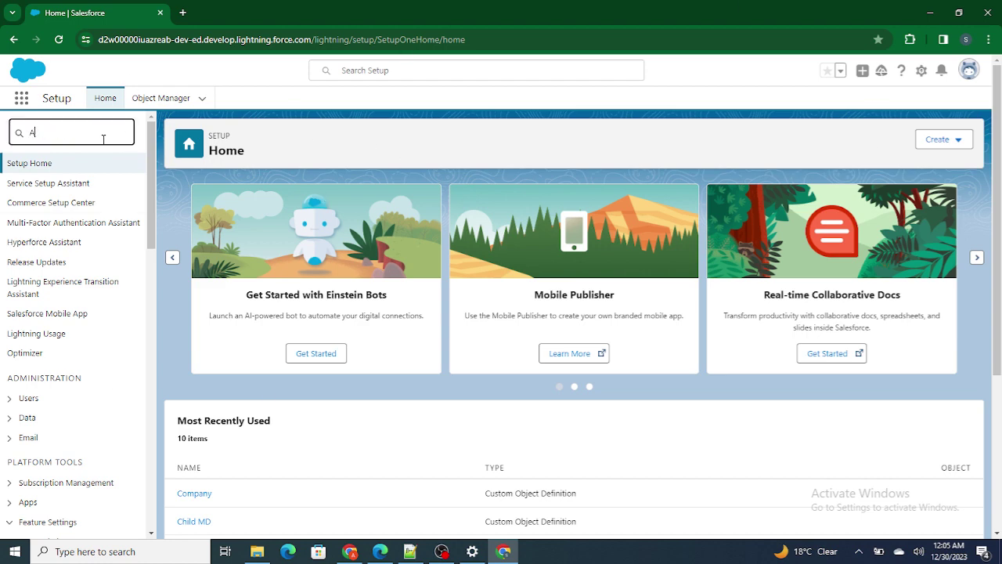
text(ll Sites)
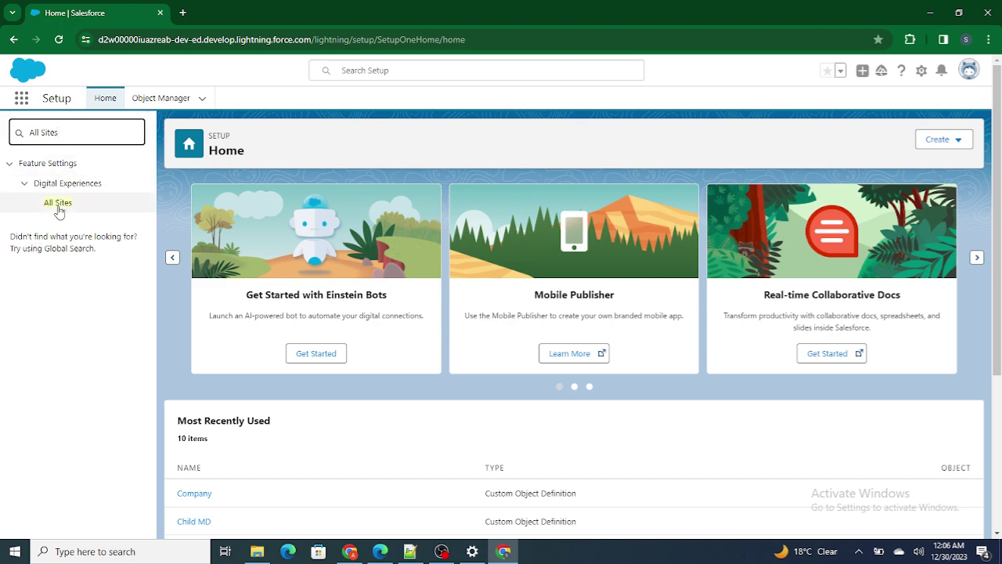
click(58, 205)
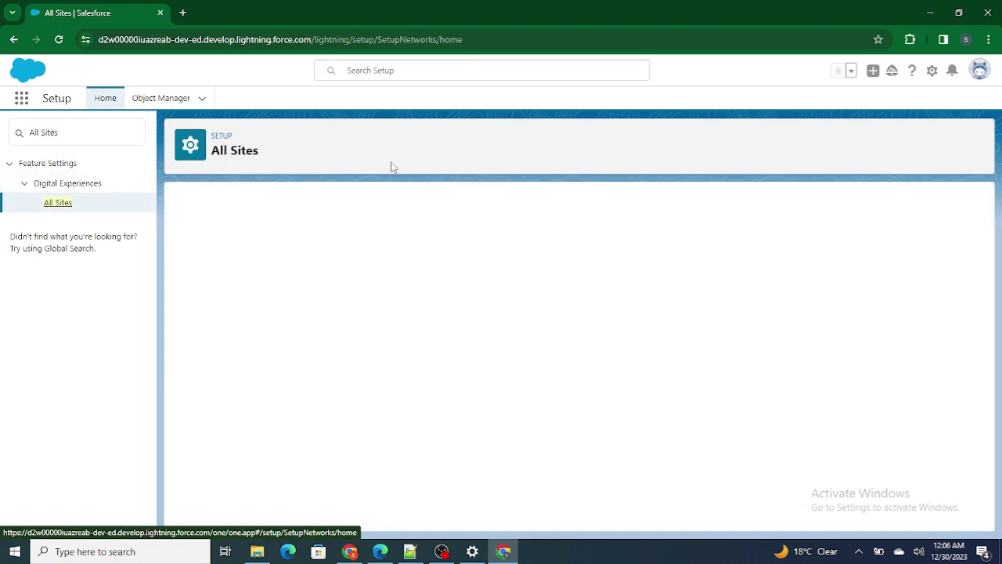
click(435, 262)
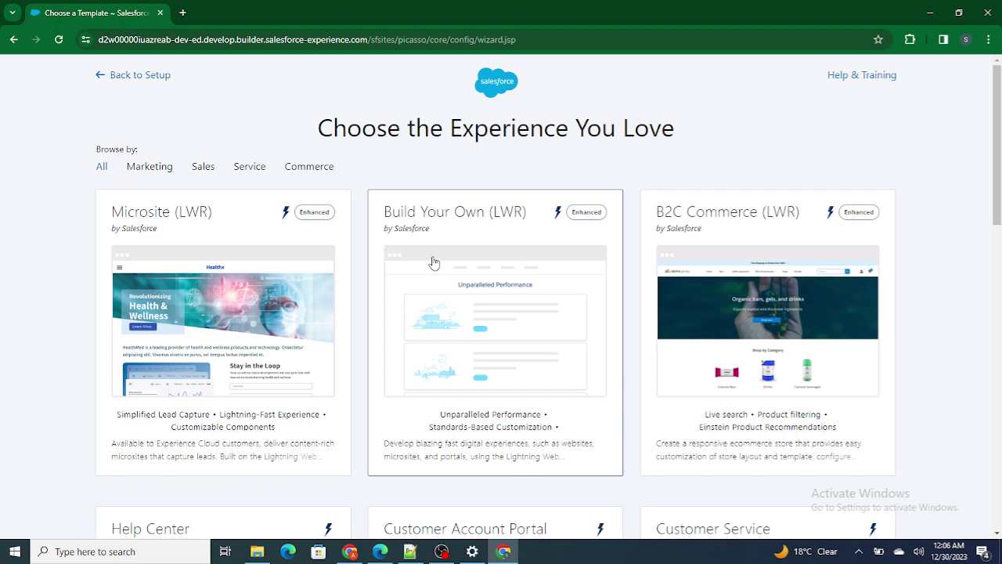
Choose the Help Center template for the new site and get started with it
scroll(433, 261, down, 2)
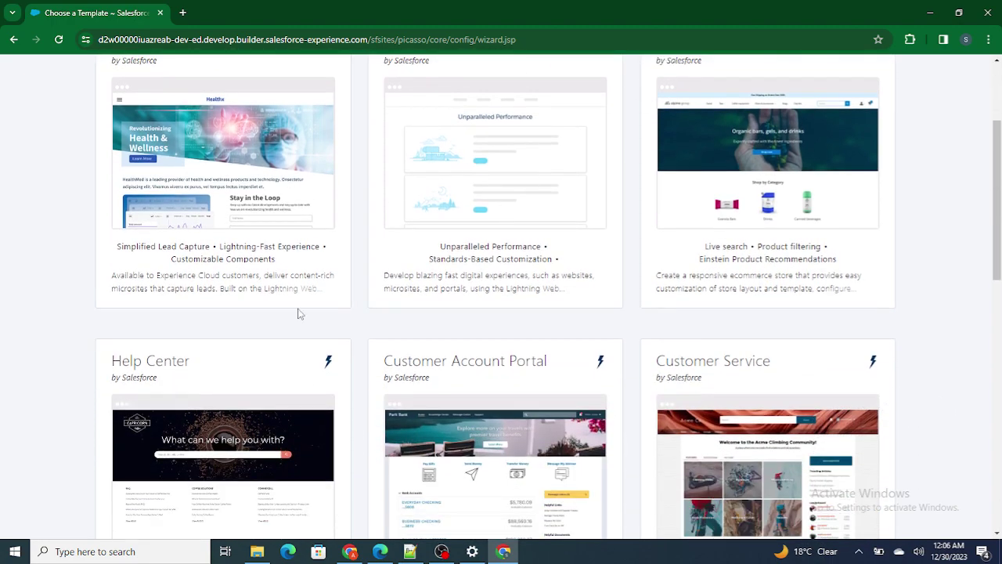
click(143, 397)
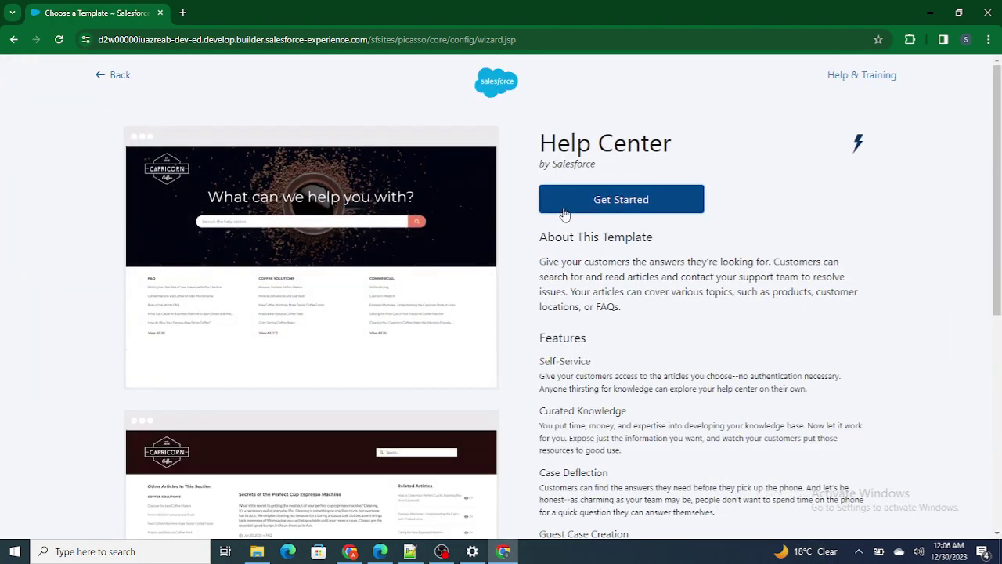
click(563, 211)
Create the site with the name "introductory Website" and the URL ending "intro"
click(595, 216)
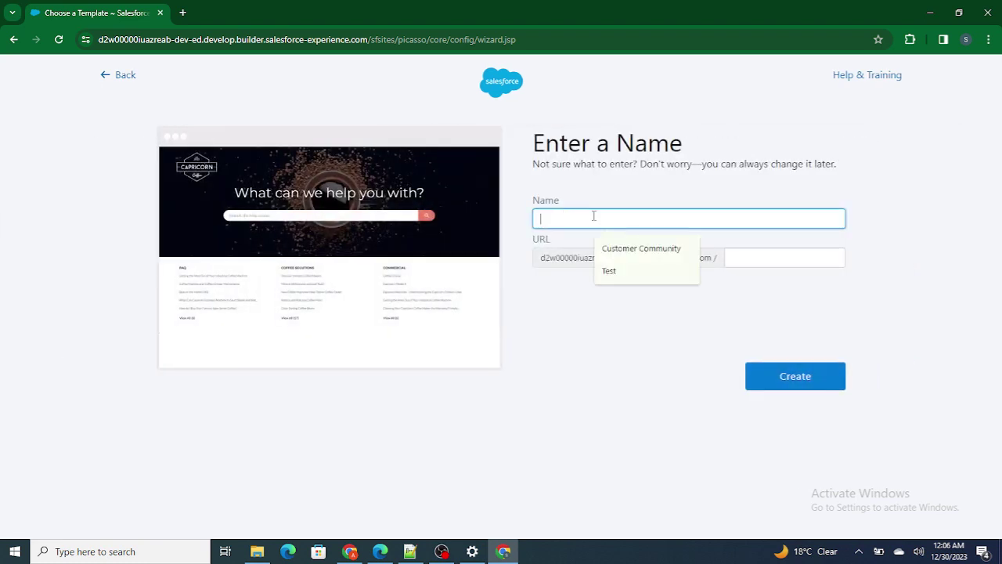
text(help)
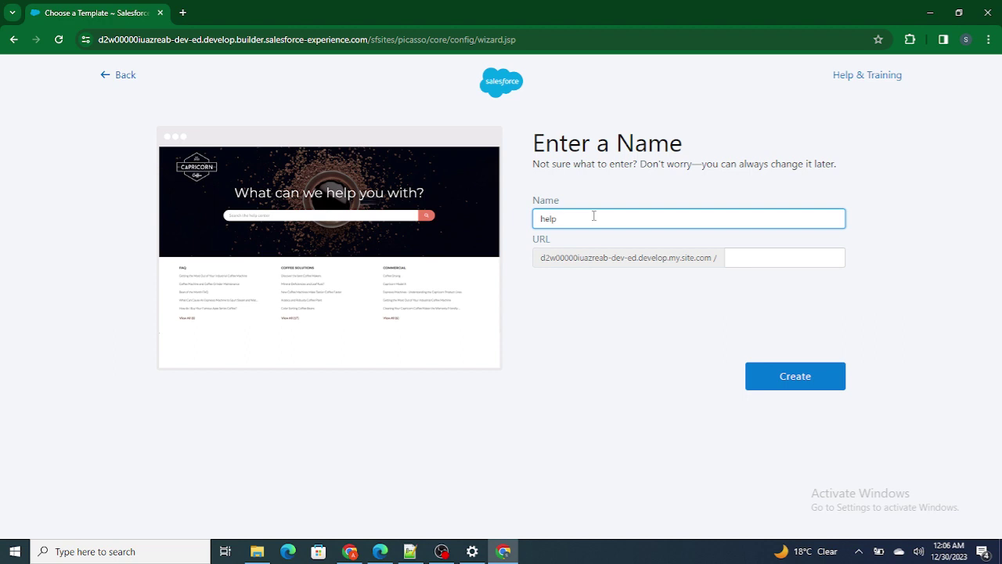
key(ctrl+a)
key(BackSpace)
text(introductory Website)
click(750, 259)
text(inro)
click(763, 183)
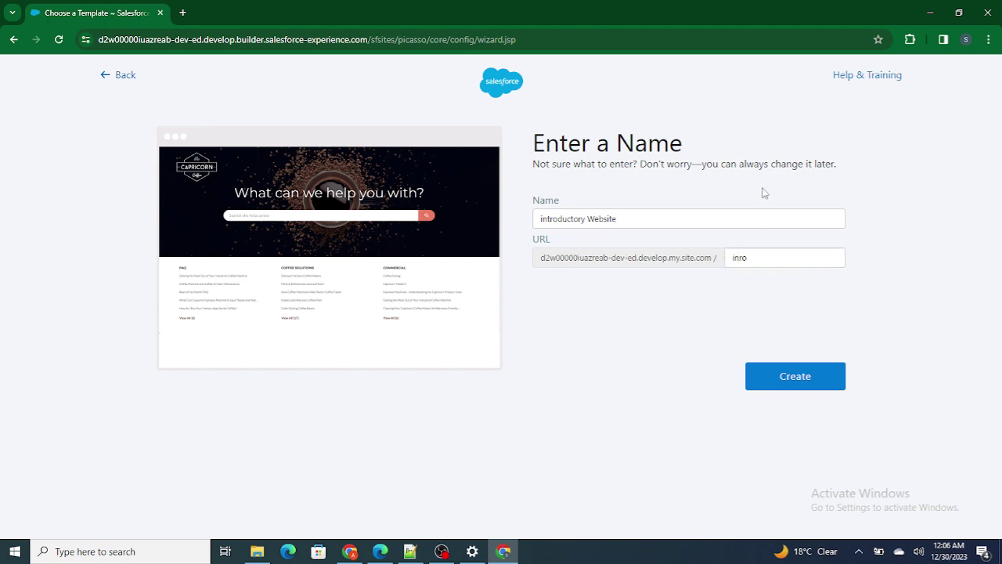
click(737, 259)
text(t)
click(796, 374)
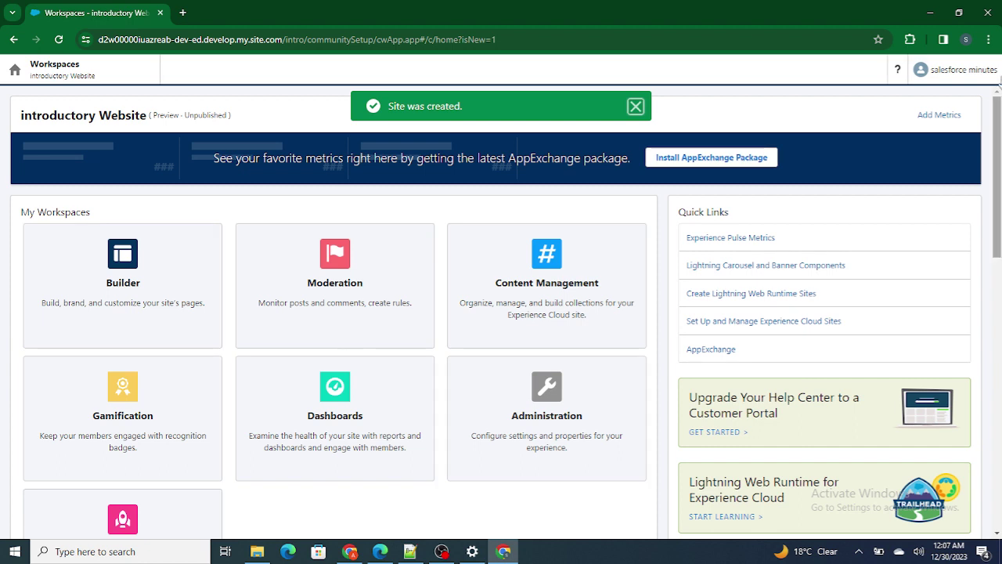
Dismiss the creation notice and open the new site's home page in Experience Builder
click(635, 106)
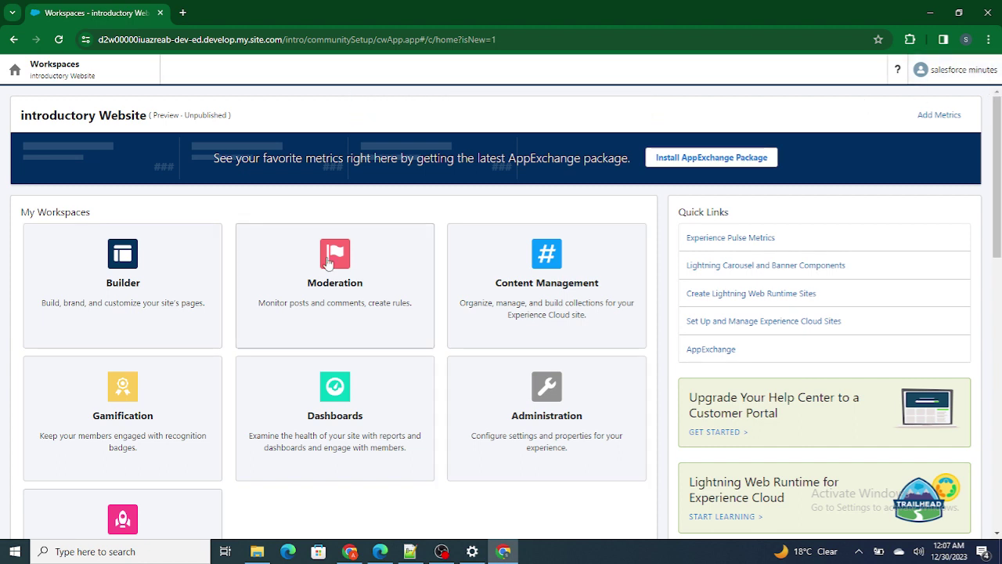
click(195, 288)
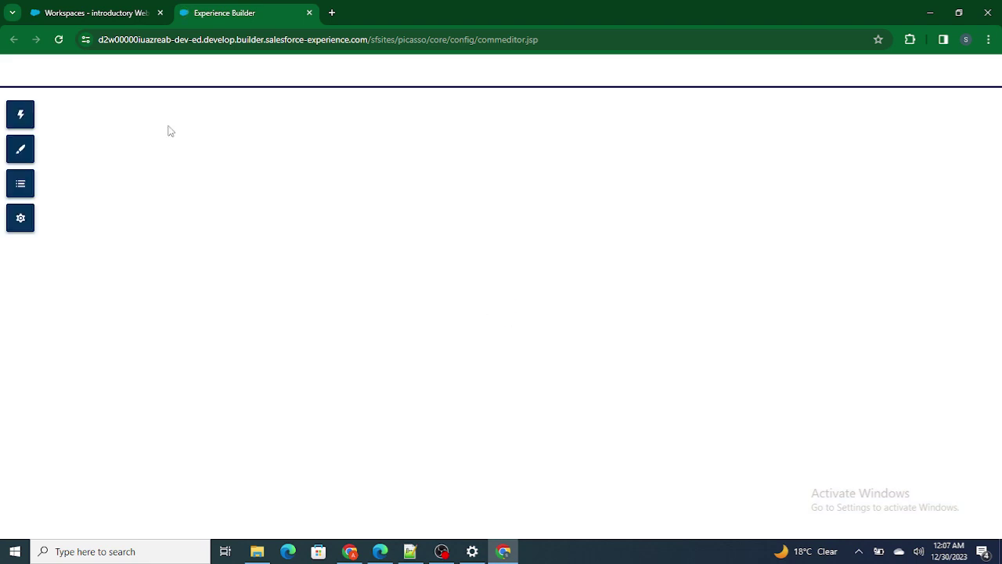
click(123, 8)
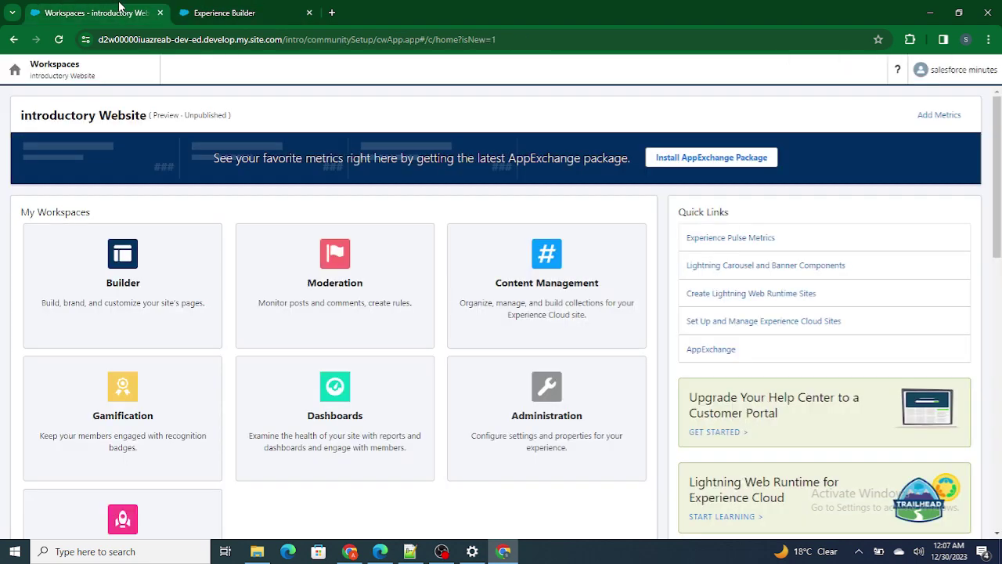
click(223, 7)
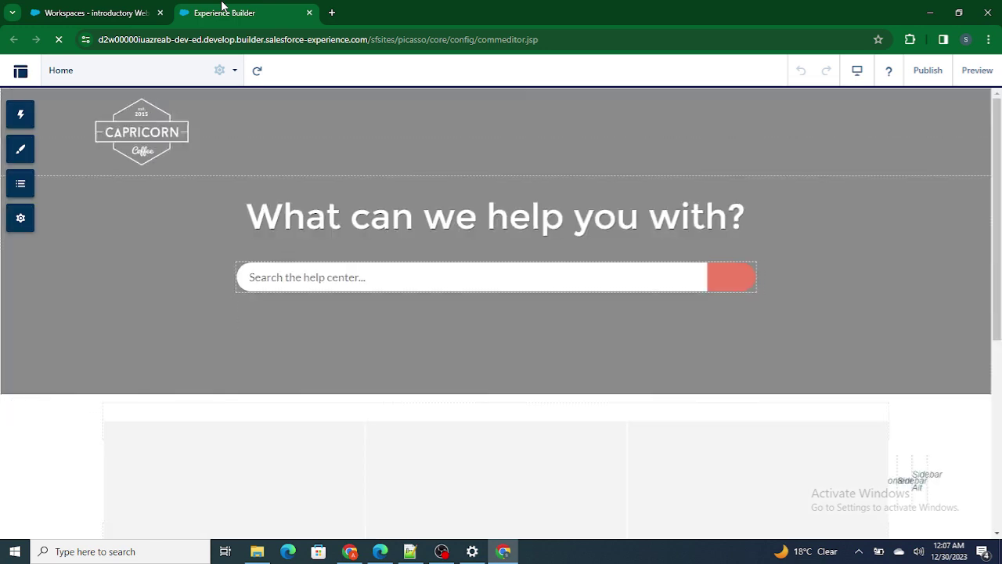
scroll(501, 310, down, 1)
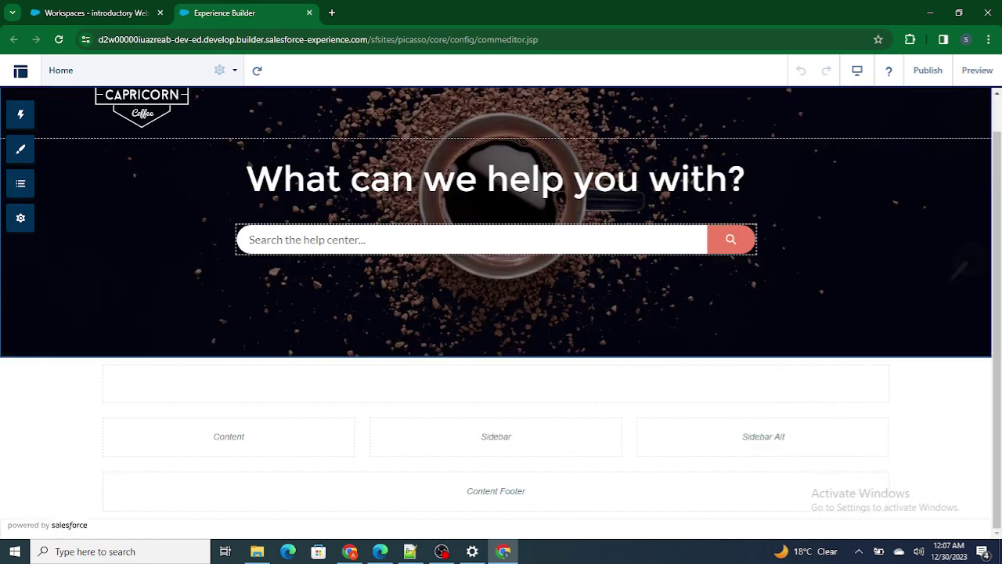
scroll(501, 310, up, 1)
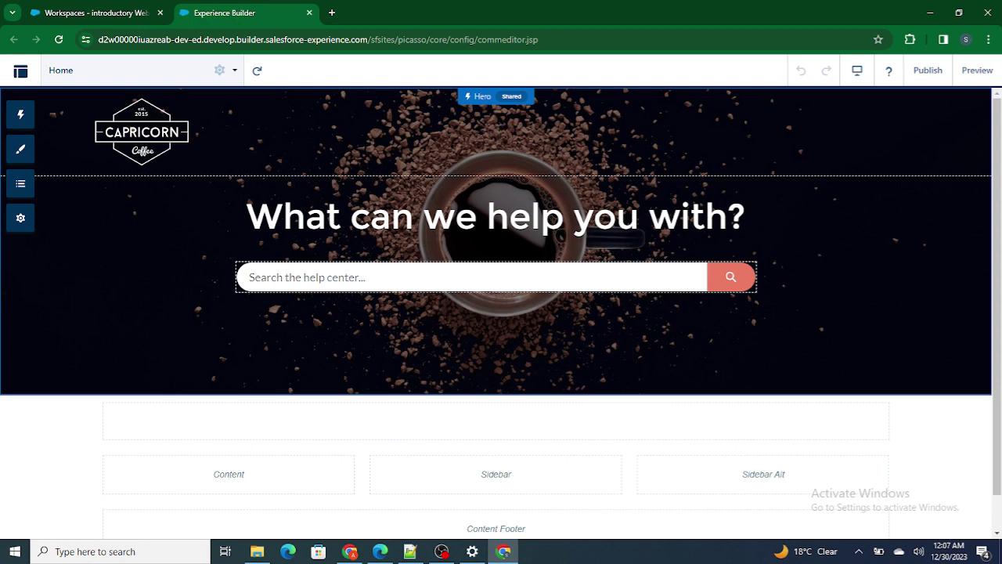
Change the site's theme to Citizen and activate it
click(21, 114)
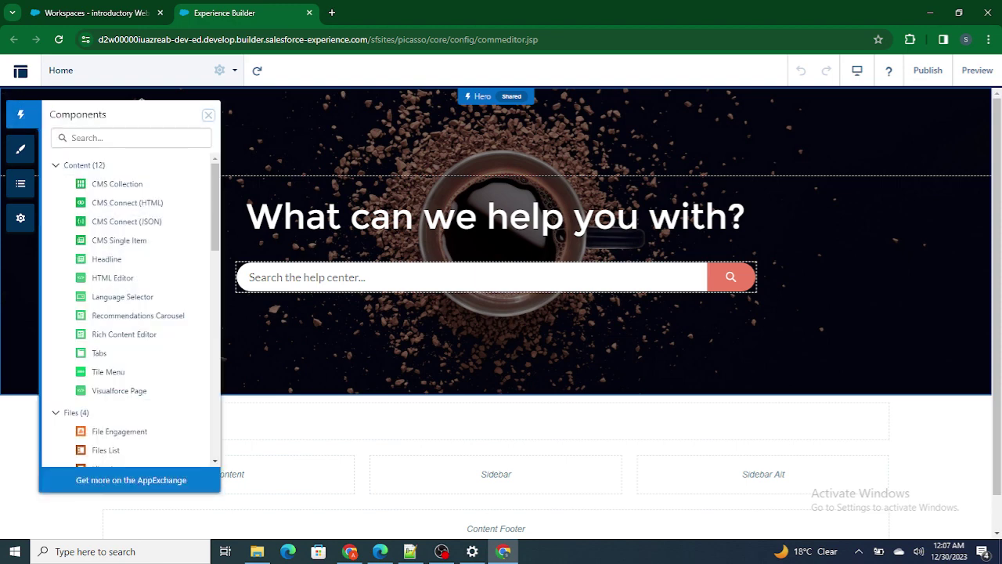
click(21, 149)
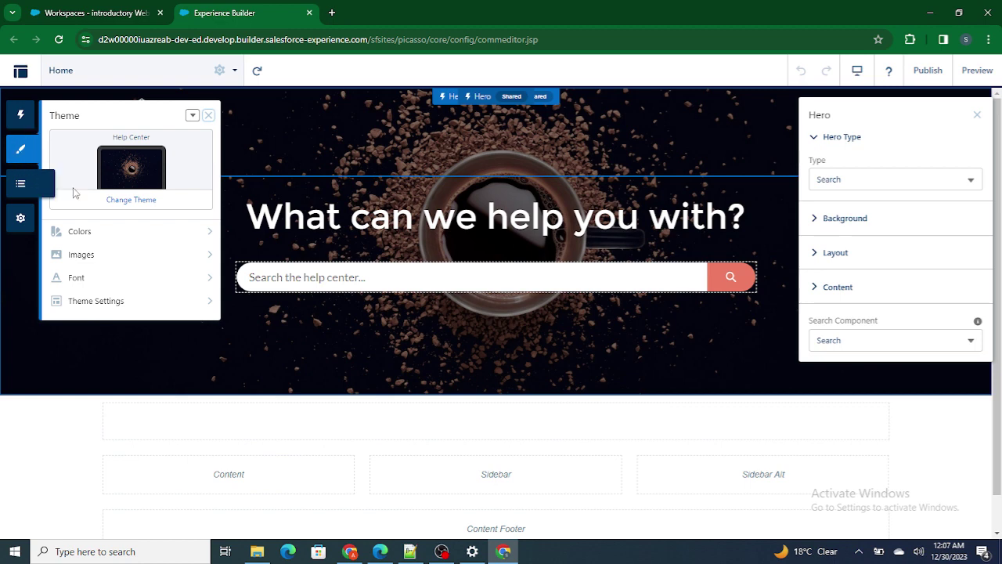
click(122, 202)
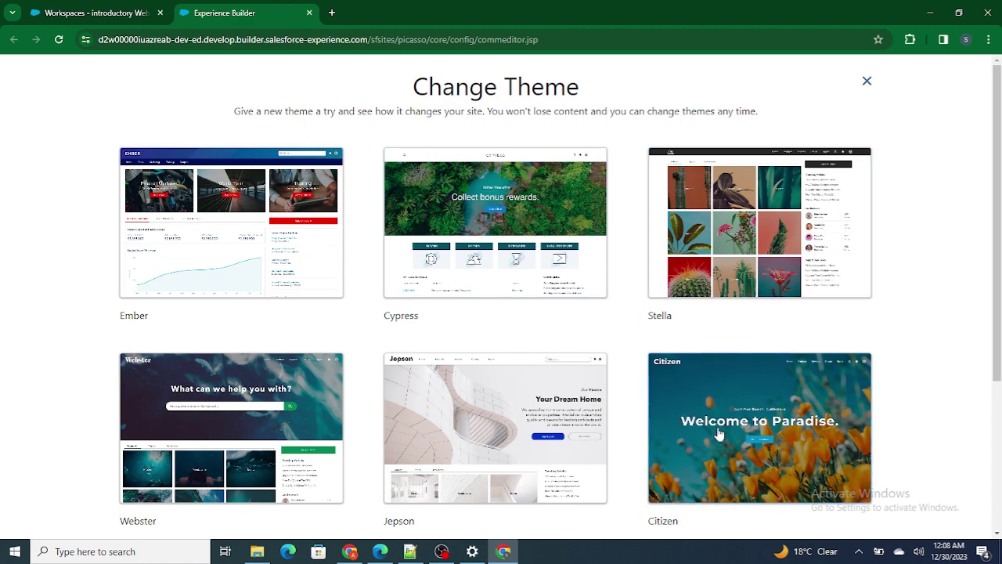
scroll(719, 435, down, 3)
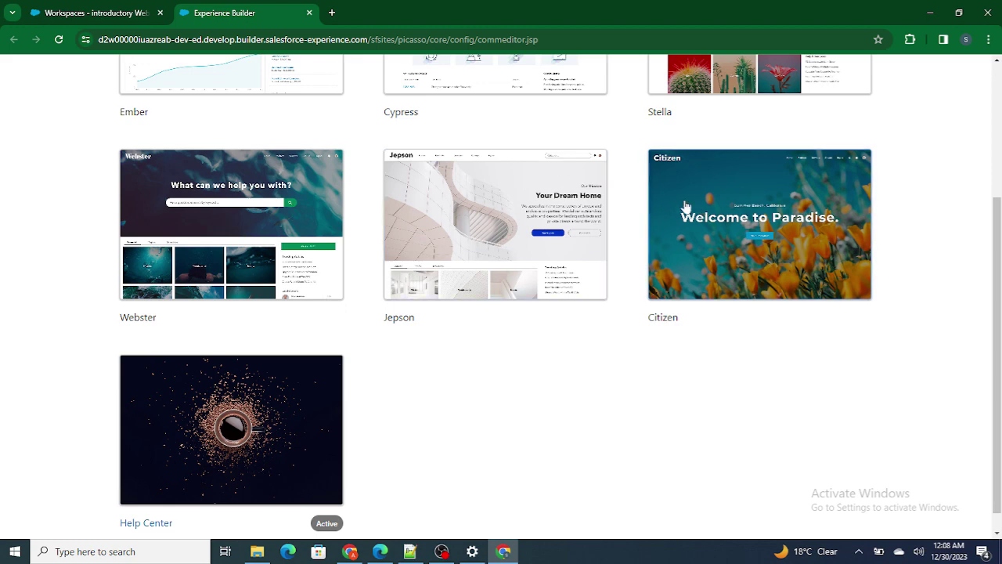
click(736, 206)
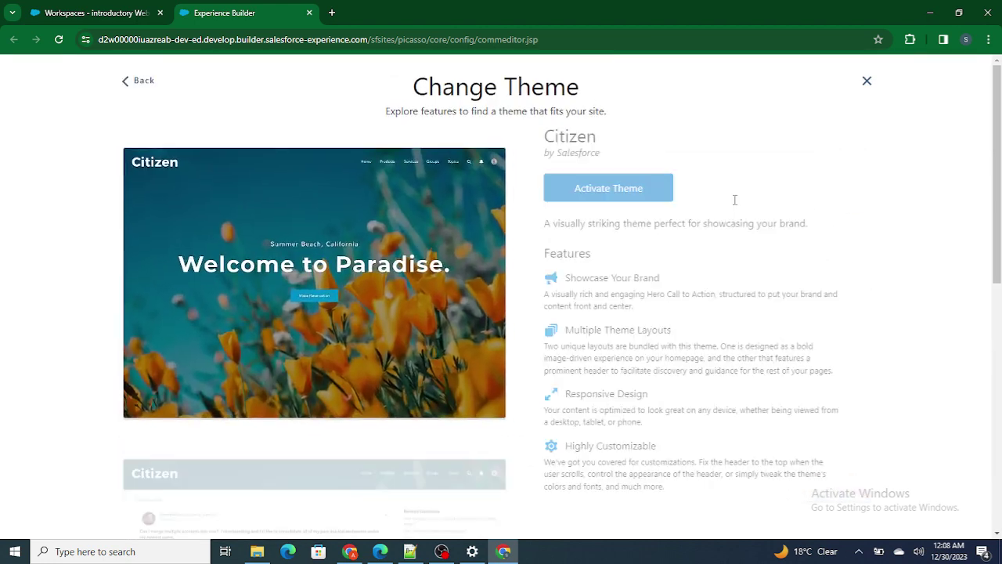
click(582, 211)
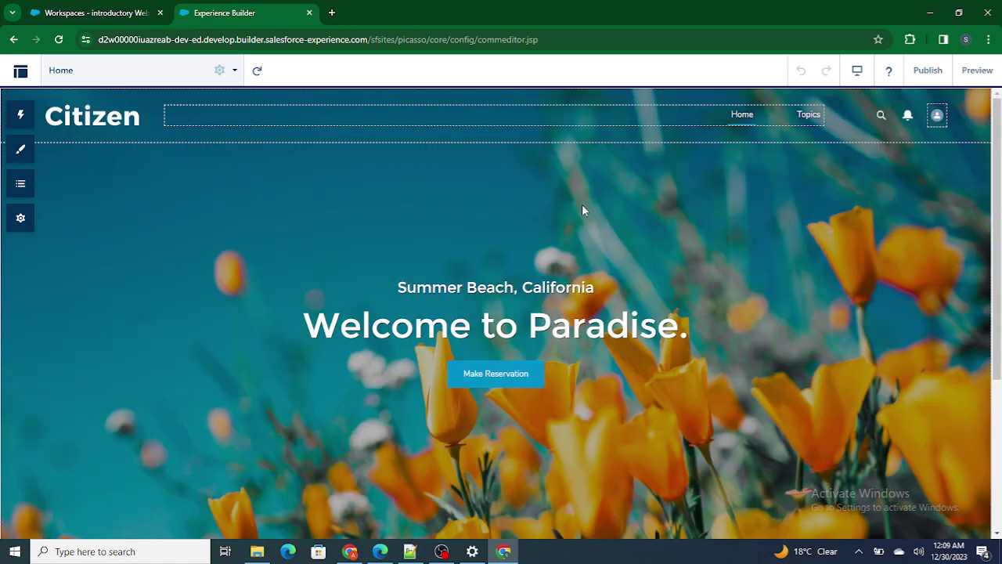
Examine the layout of the Home page and the Contact Support page, ending on the Home page
scroll(582, 205, down, 3)
scroll(582, 206, up, 3)
scroll(501, 313, down, 3)
scroll(501, 314, up, 3)
click(220, 71)
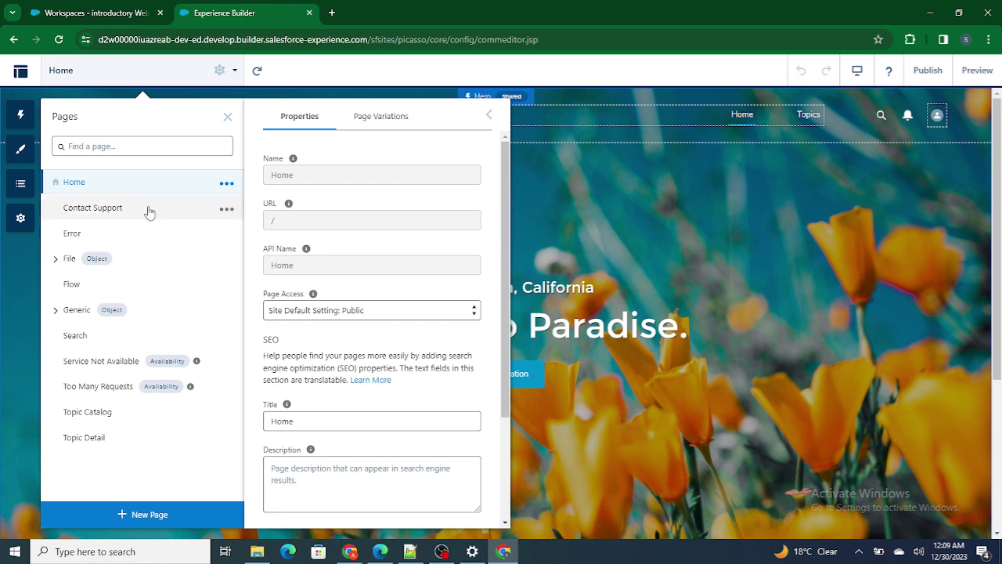
click(93, 207)
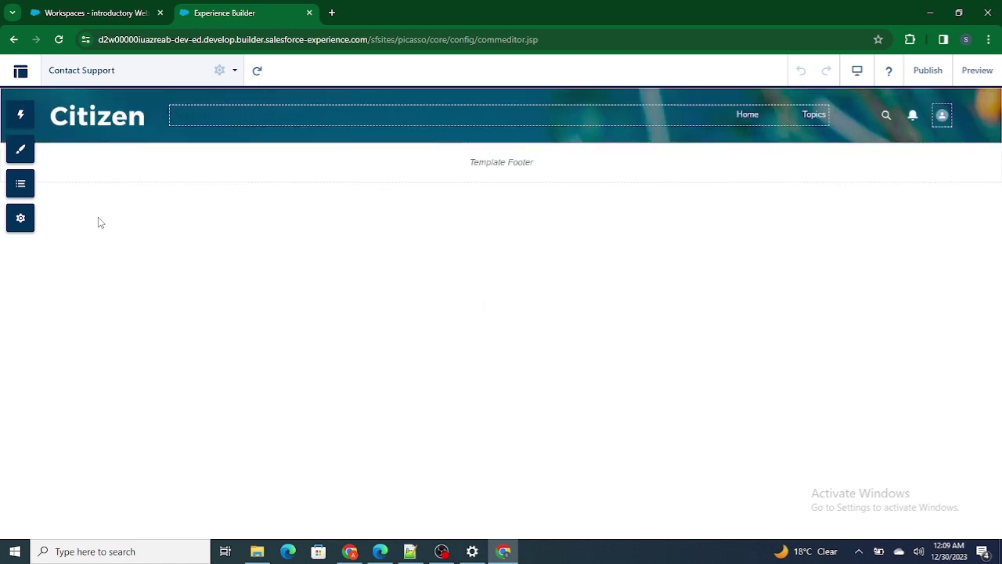
click(220, 70)
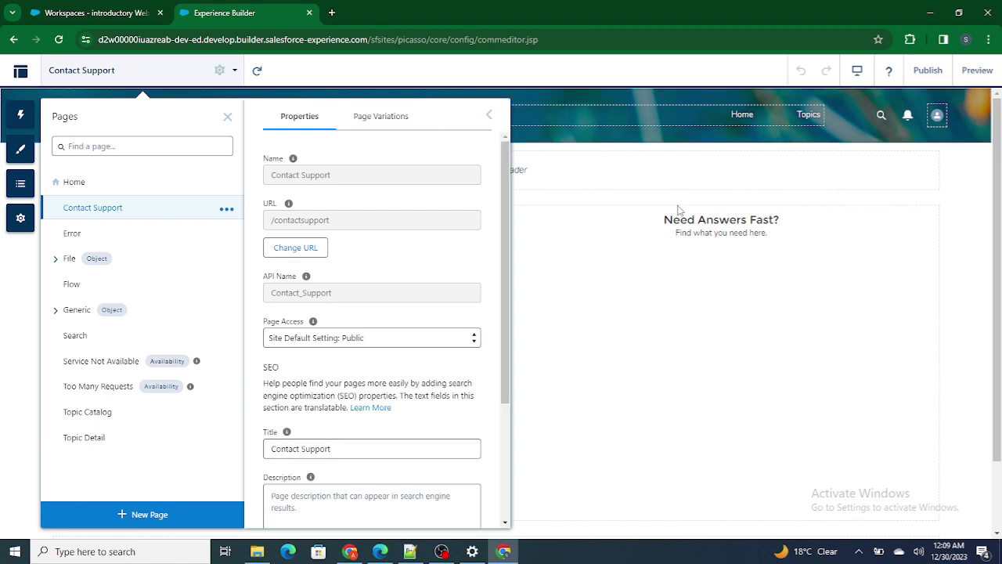
click(626, 176)
scroll(544, 309, down, 2)
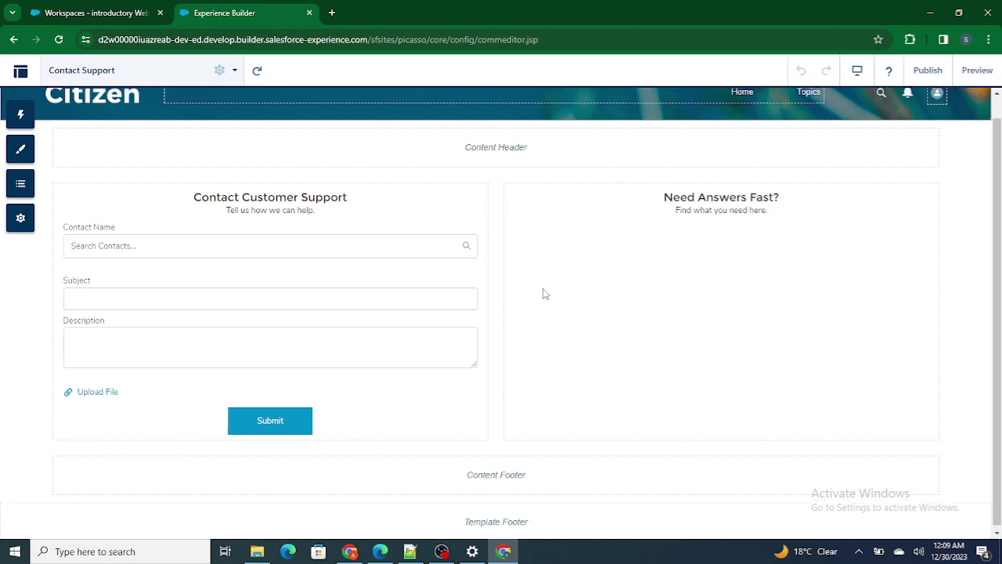
click(219, 69)
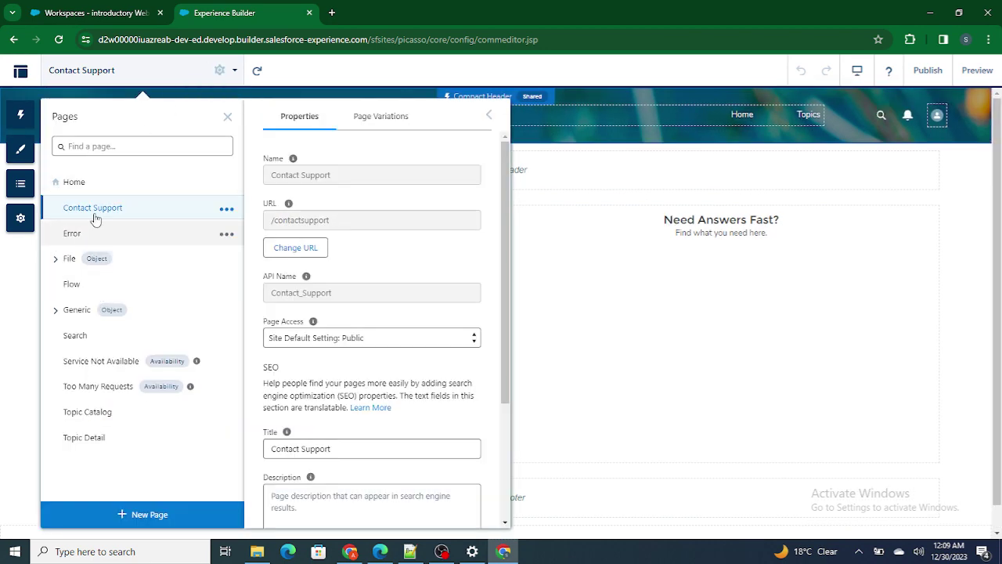
click(88, 189)
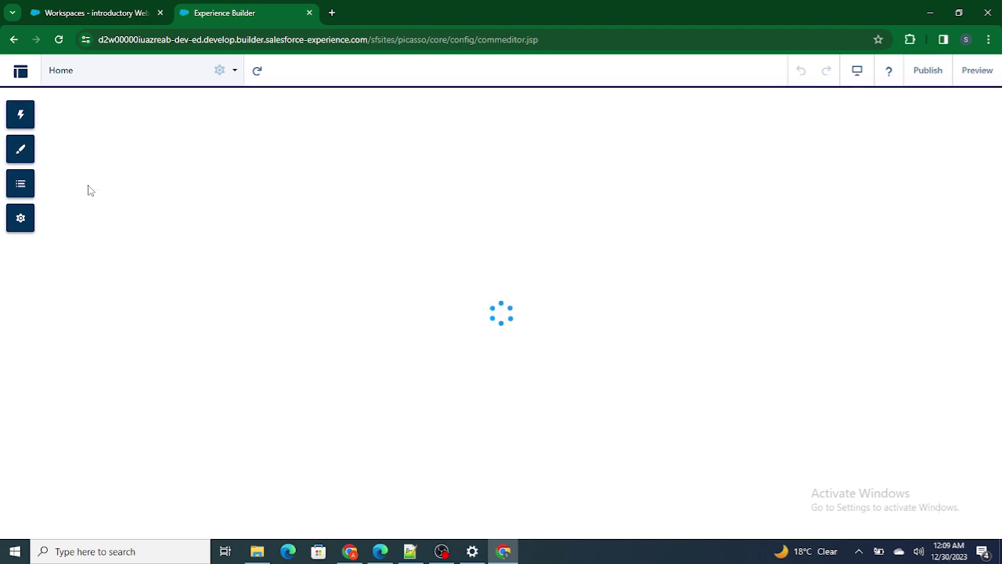
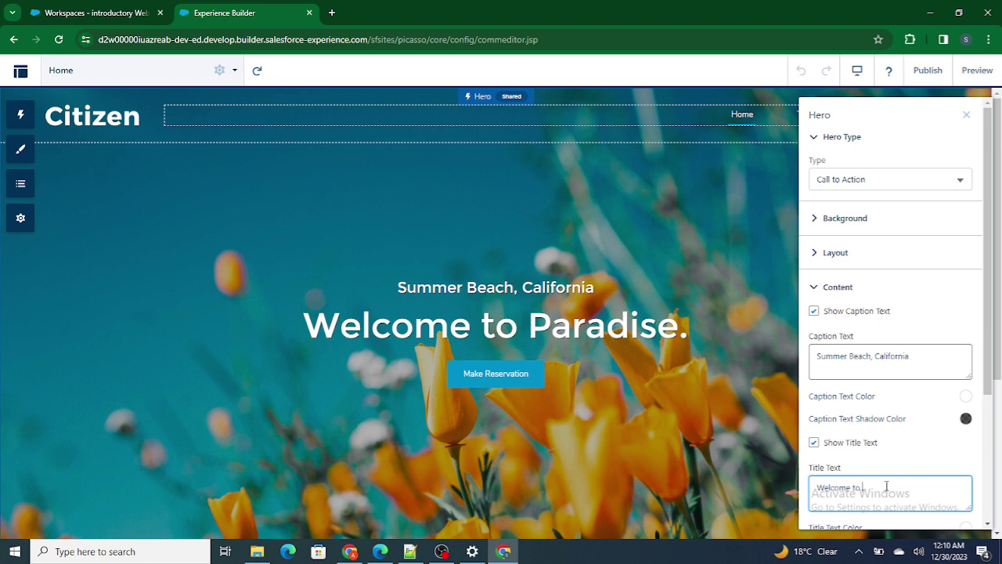
Set the Hero component's title text to "Welcome to beauty Saloon." and close its properties
text(beauty Salon)
click(734, 411)
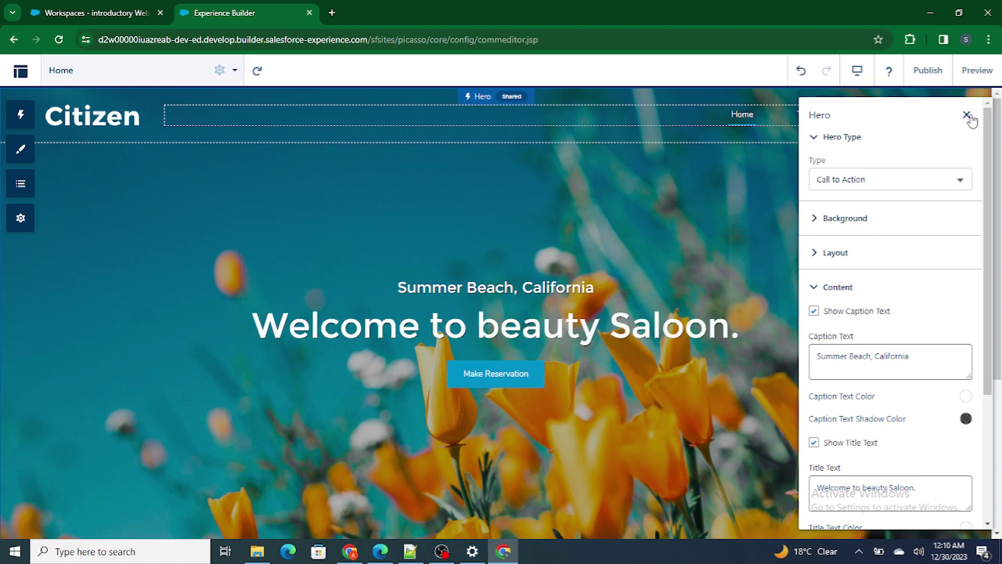
click(966, 116)
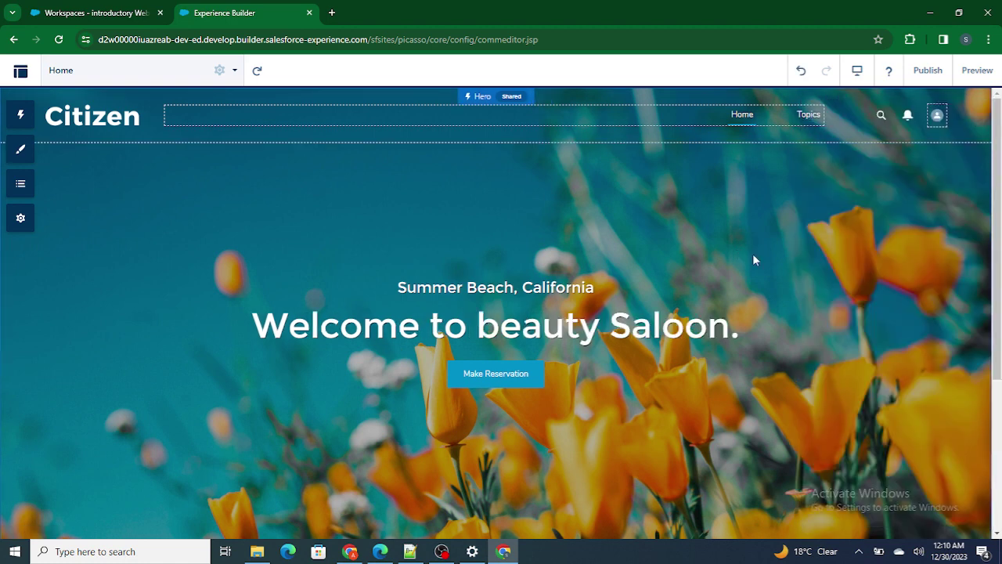
scroll(294, 356, down, 3)
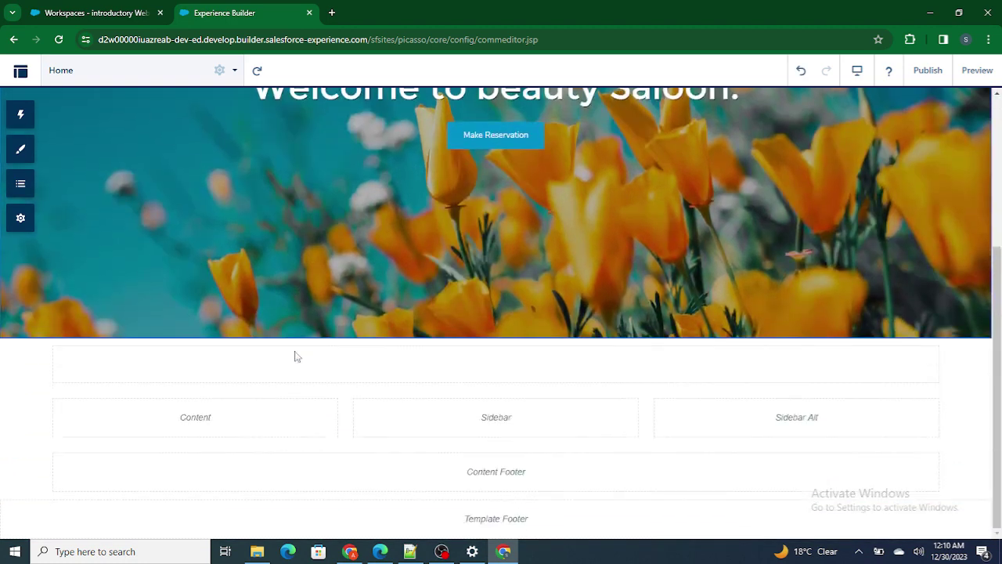
scroll(294, 356, up, 3)
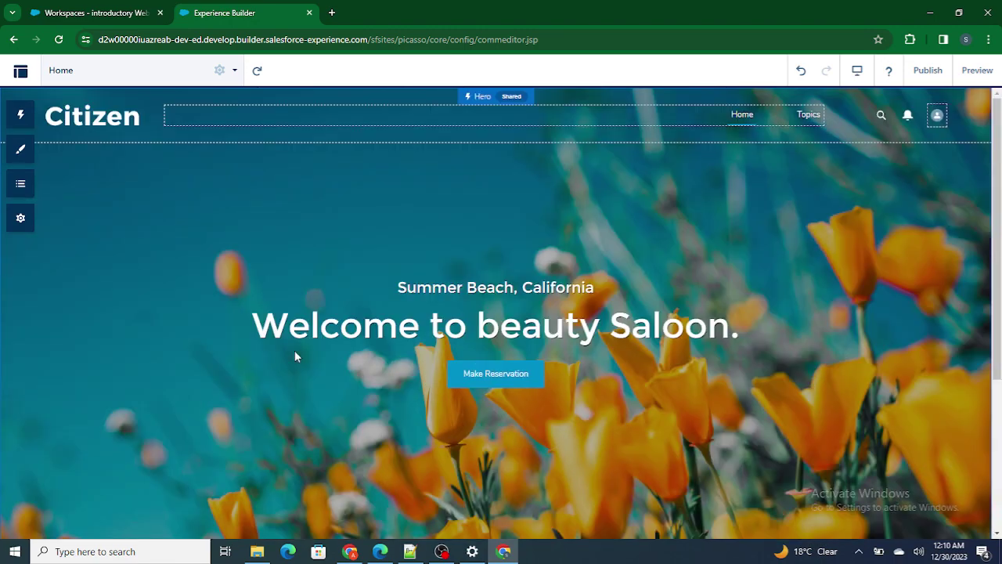
scroll(201, 291, down, 3)
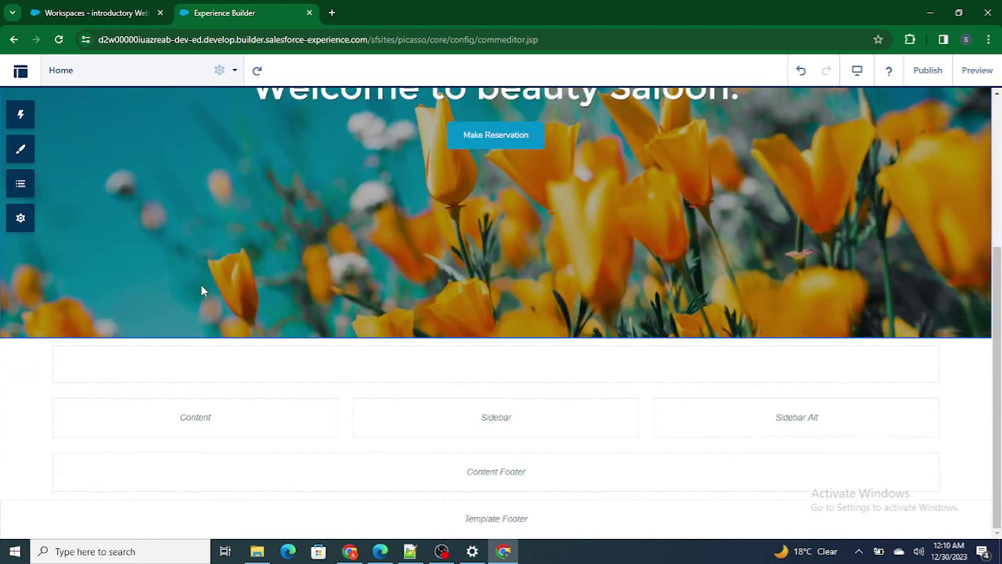
scroll(201, 290, up, 3)
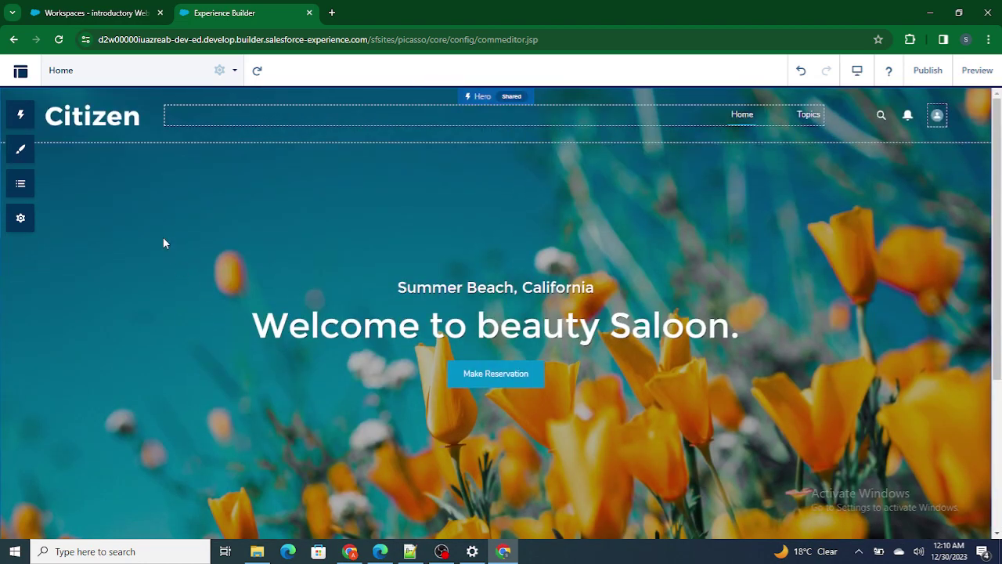
Replace the Hero component's background image by uploading pexelsdelbeautybox853427 from the Saloon folder in Documents
click(191, 249)
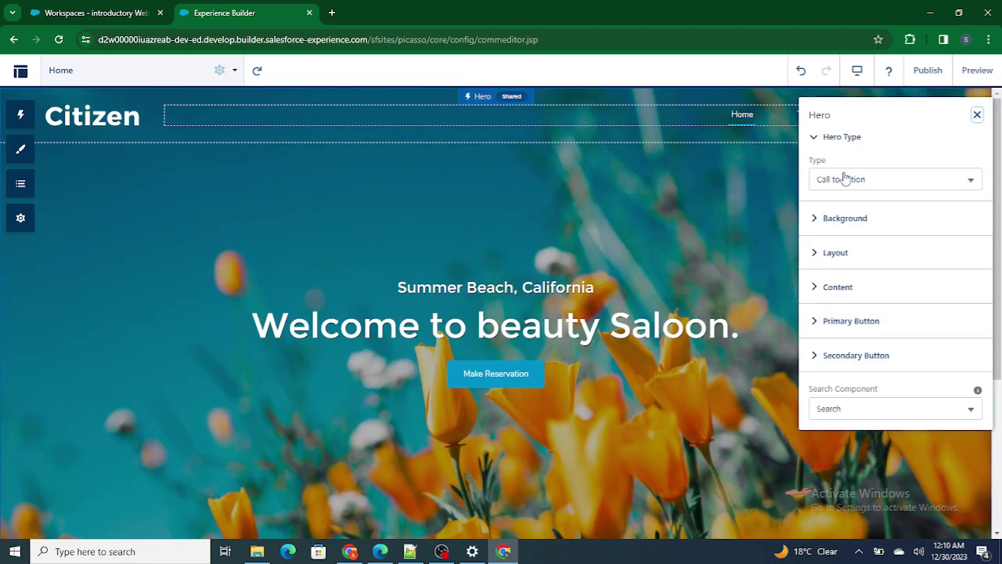
click(836, 225)
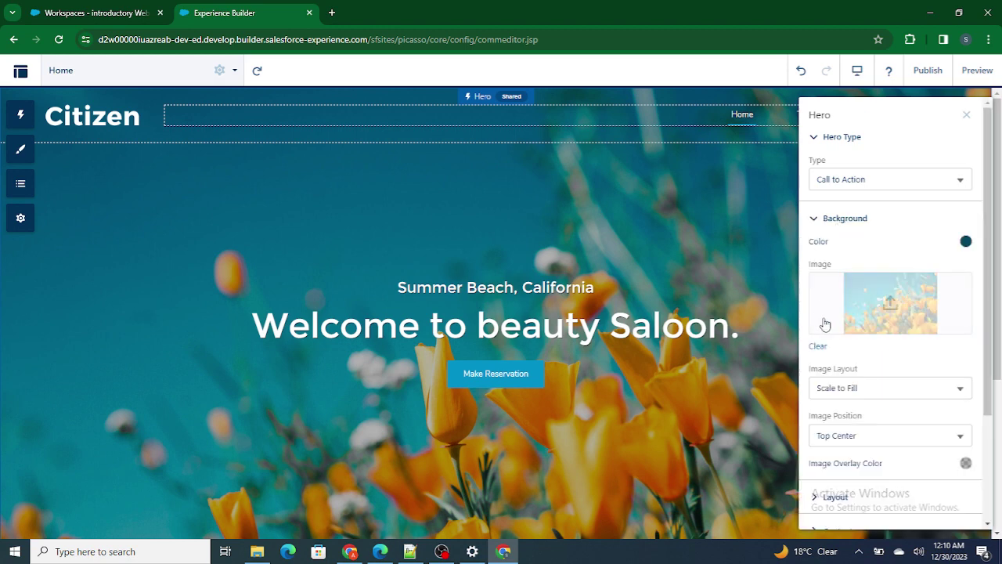
click(888, 304)
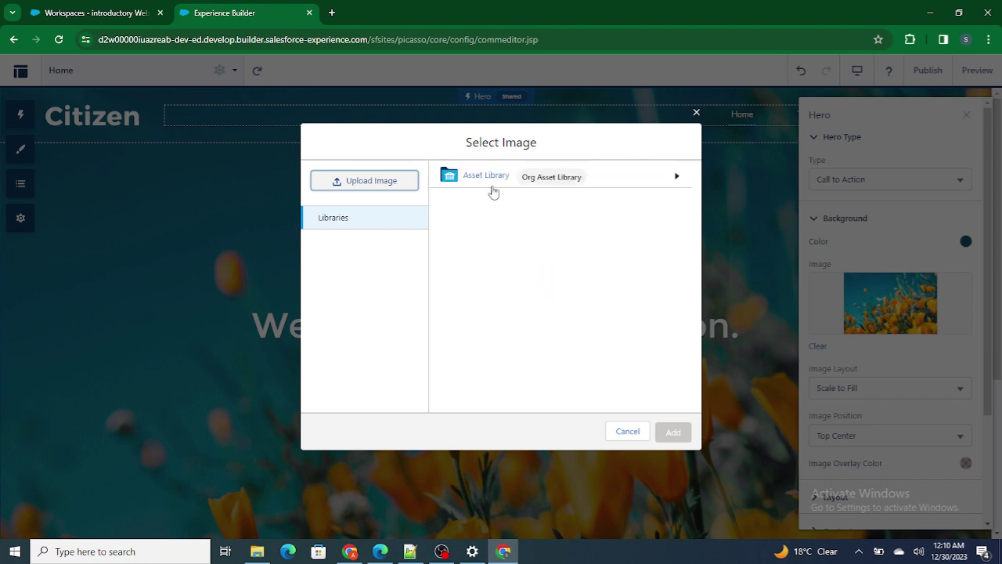
click(474, 181)
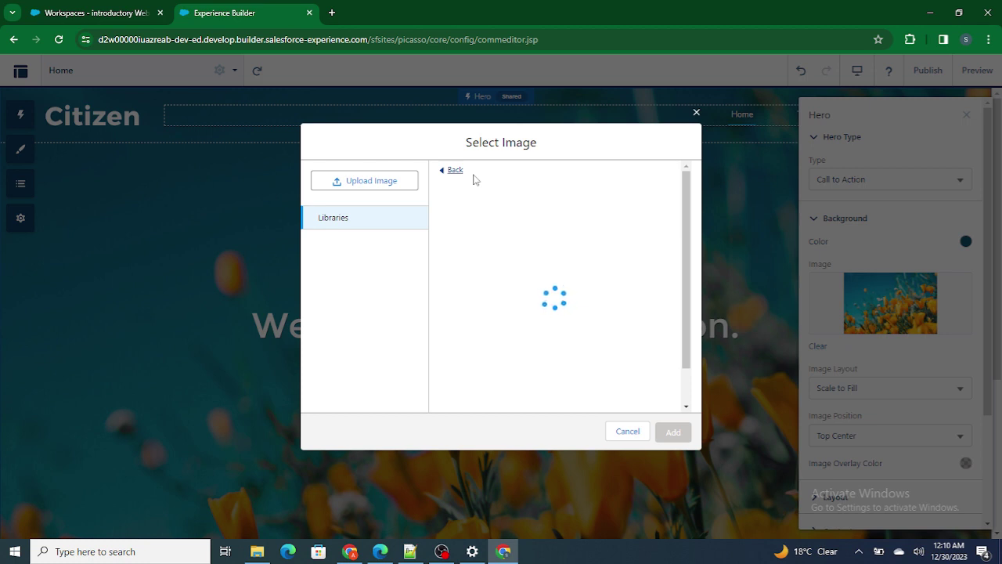
click(378, 180)
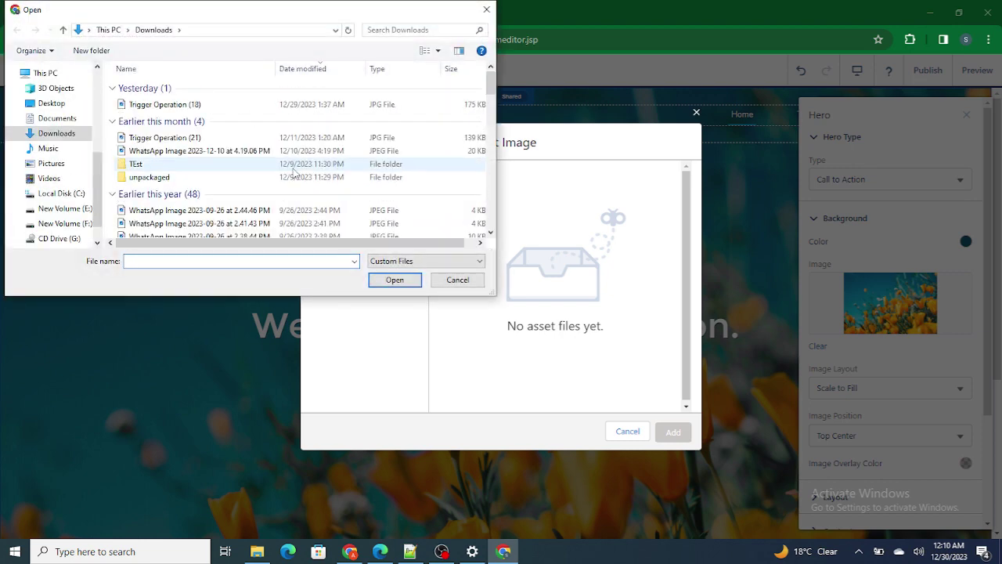
click(70, 121)
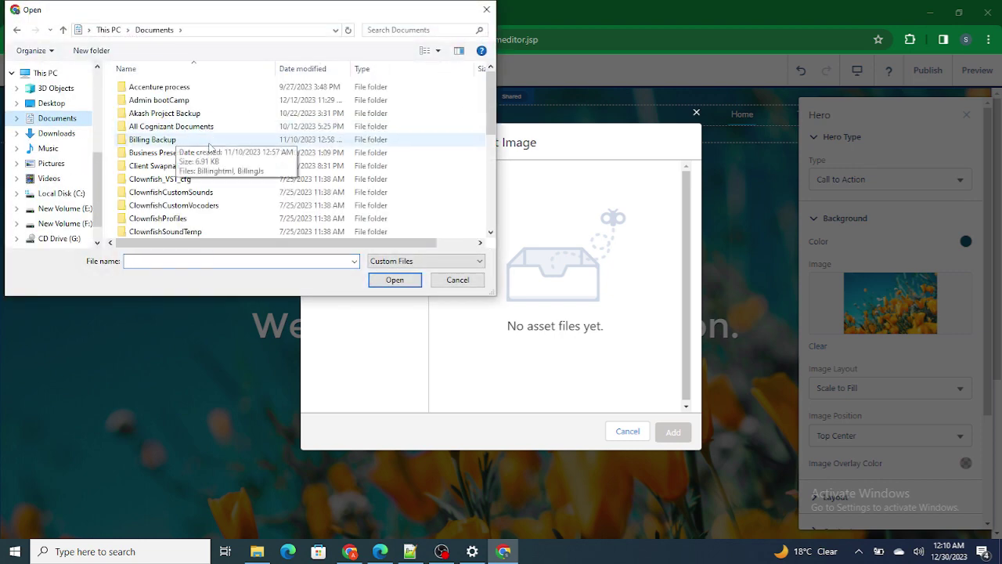
scroll(209, 148, down, 5)
click(198, 170)
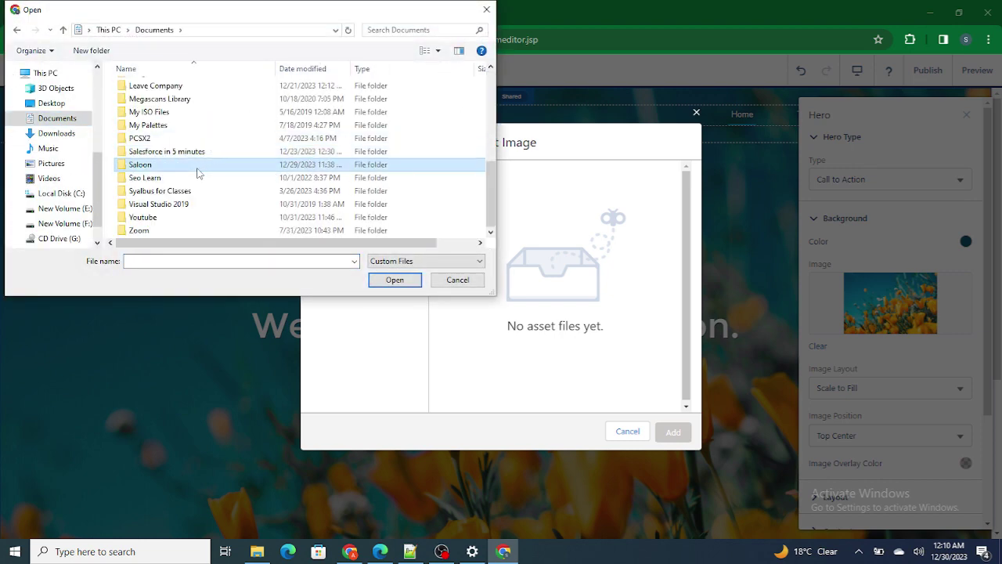
double_click(198, 170)
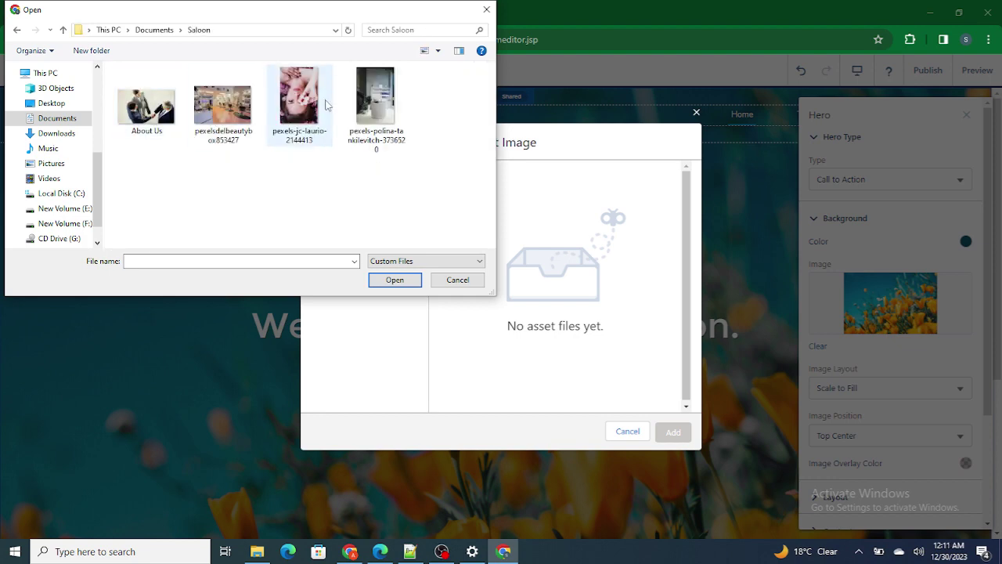
click(226, 107)
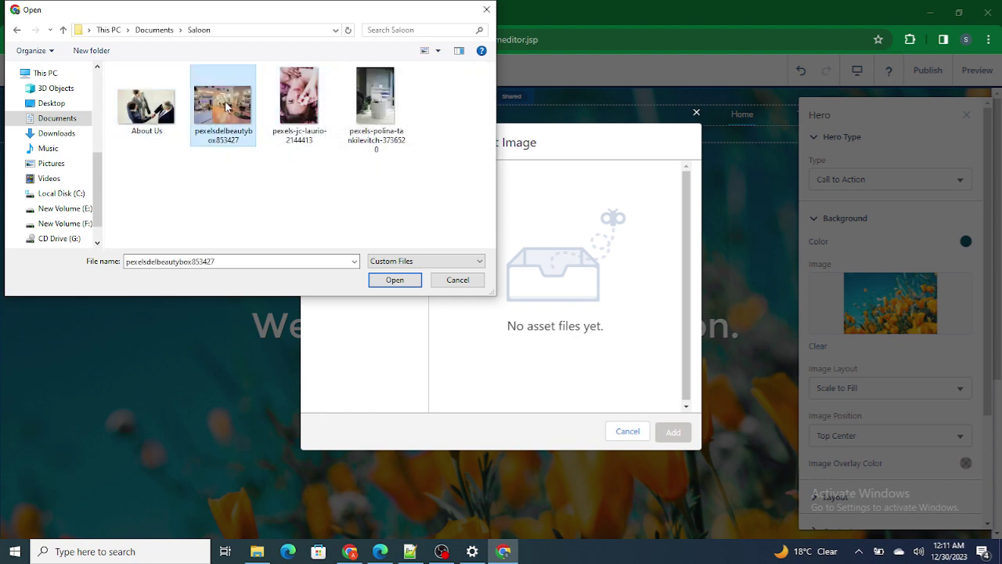
click(397, 280)
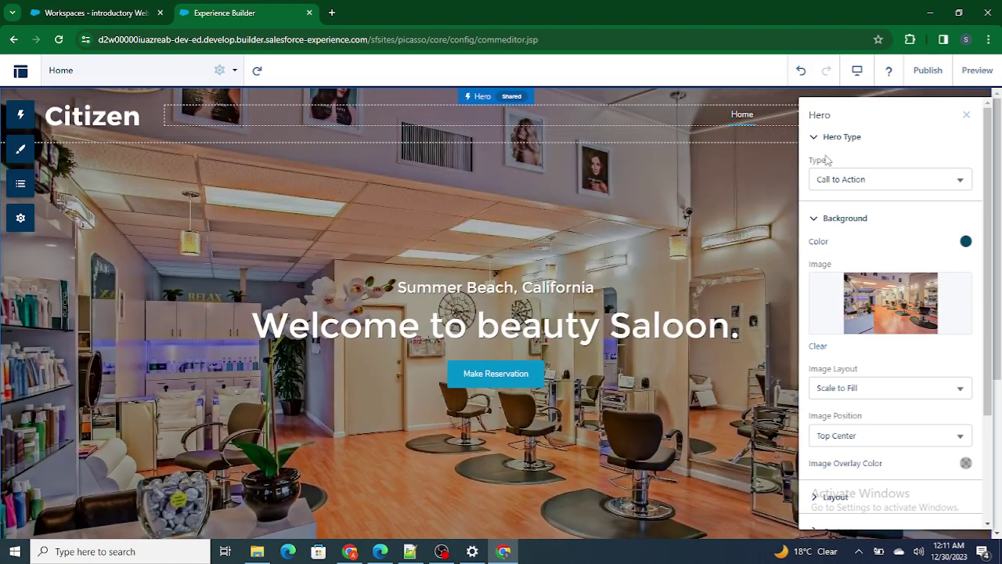
Close the Hero properties and review the Home page's hero area and the empty regions below it
scroll(618, 258, down, 2)
scroll(599, 301, up, 2)
scroll(598, 301, down, 2)
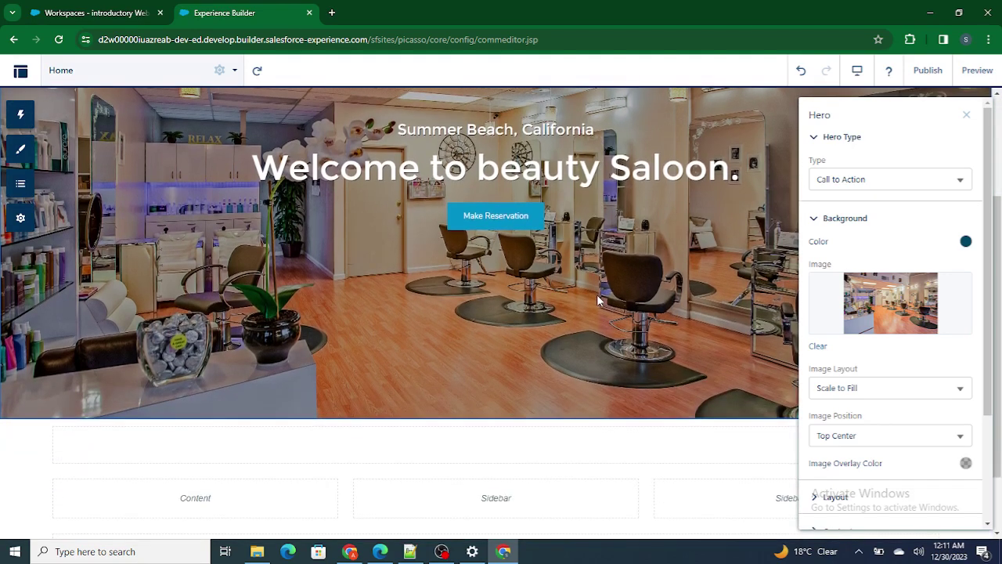
scroll(598, 301, up, 2)
click(968, 117)
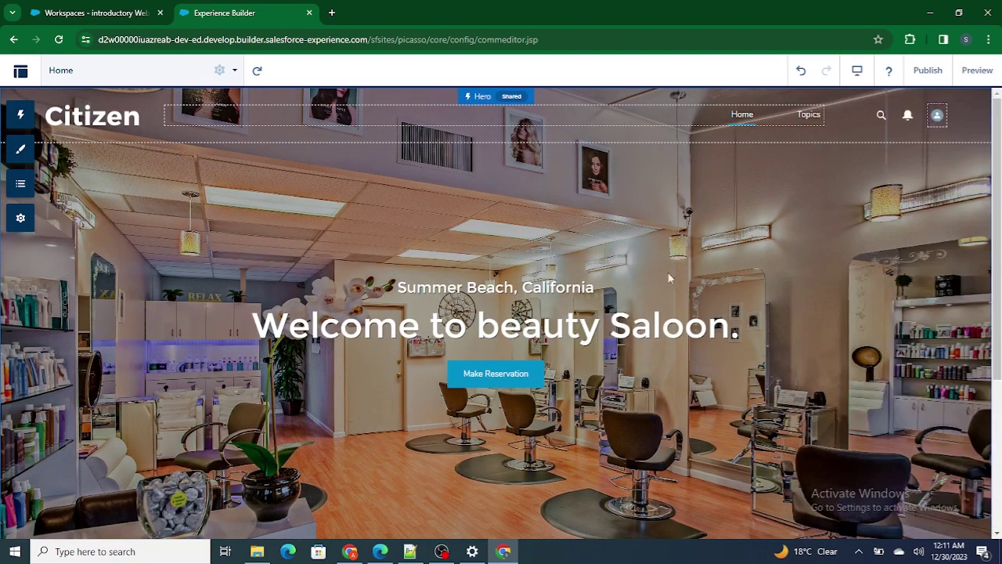
scroll(670, 279, down, 5)
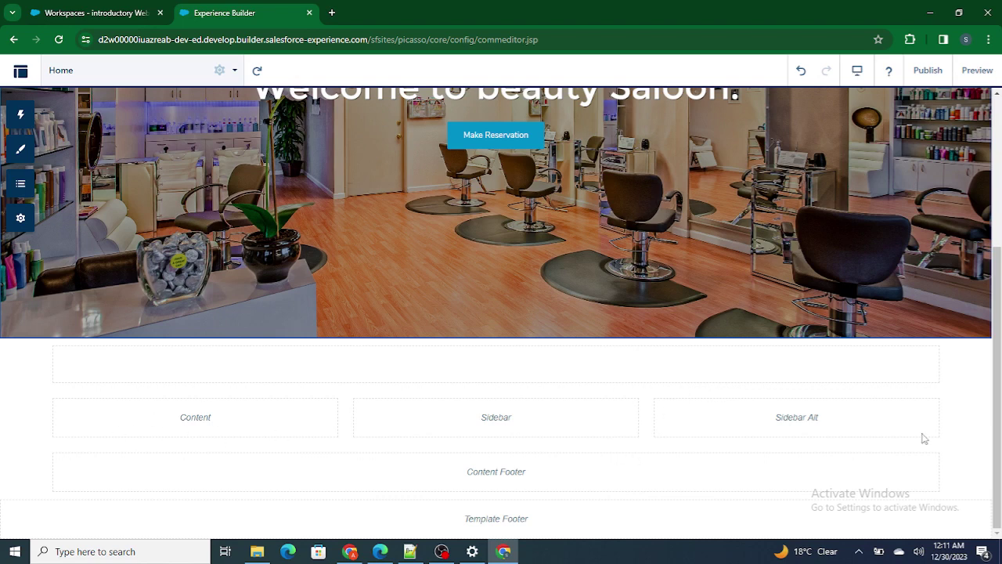
scroll(537, 327, up, 5)
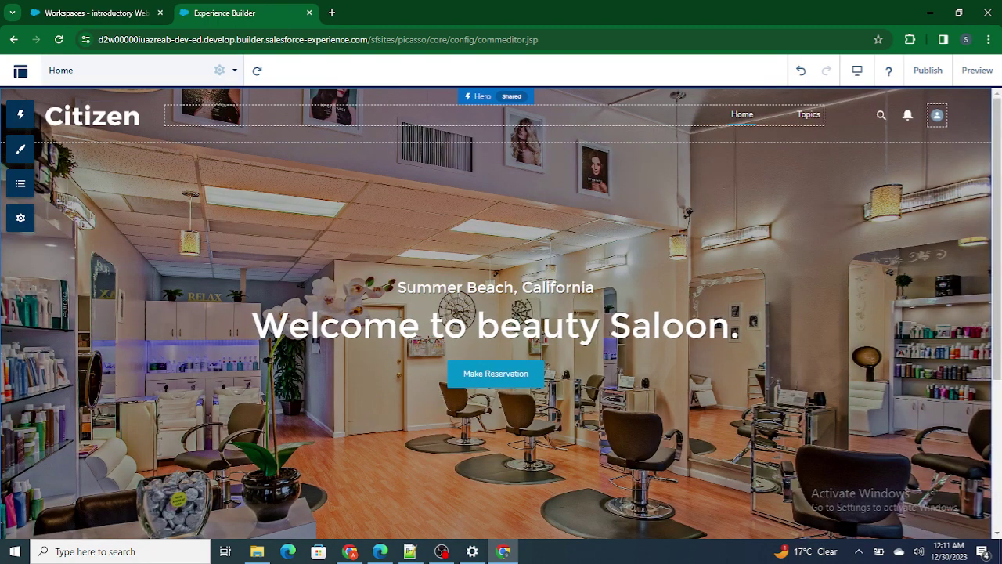
Add a Rich Content Editor component to each of the Content, Sidebar and Sidebar Alt regions of the Home page
scroll(197, 352, down, 3)
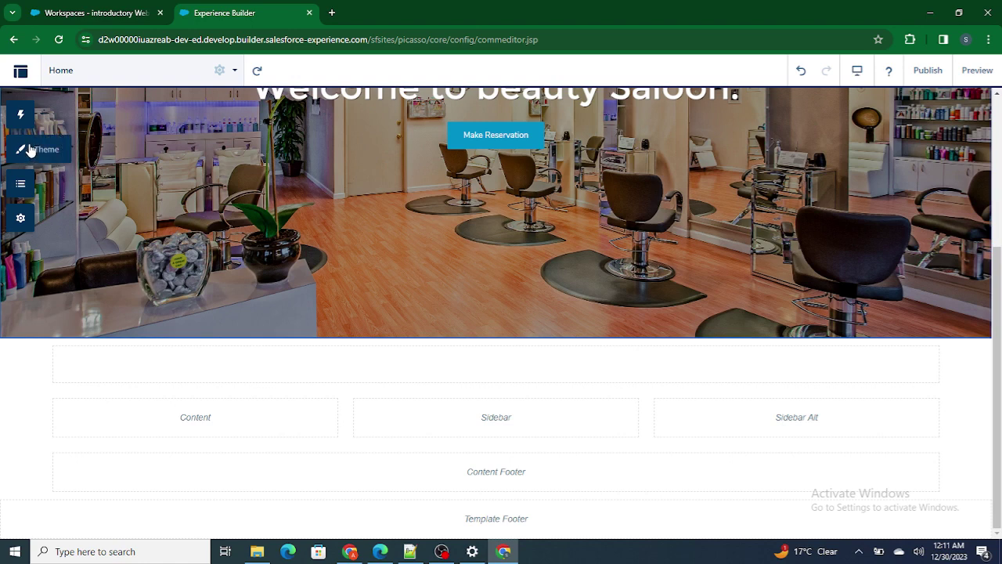
click(21, 119)
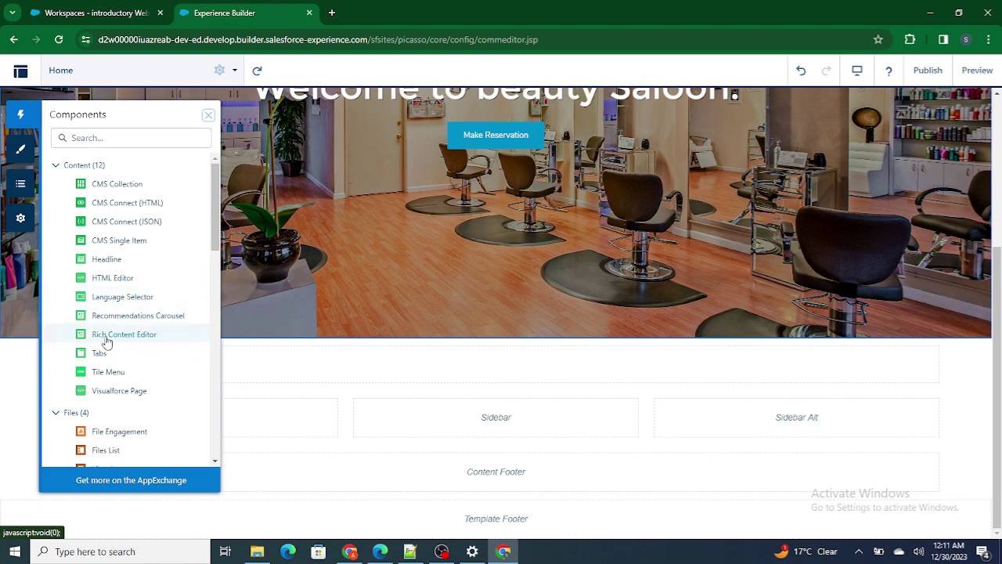
drag(107, 340, 275, 419)
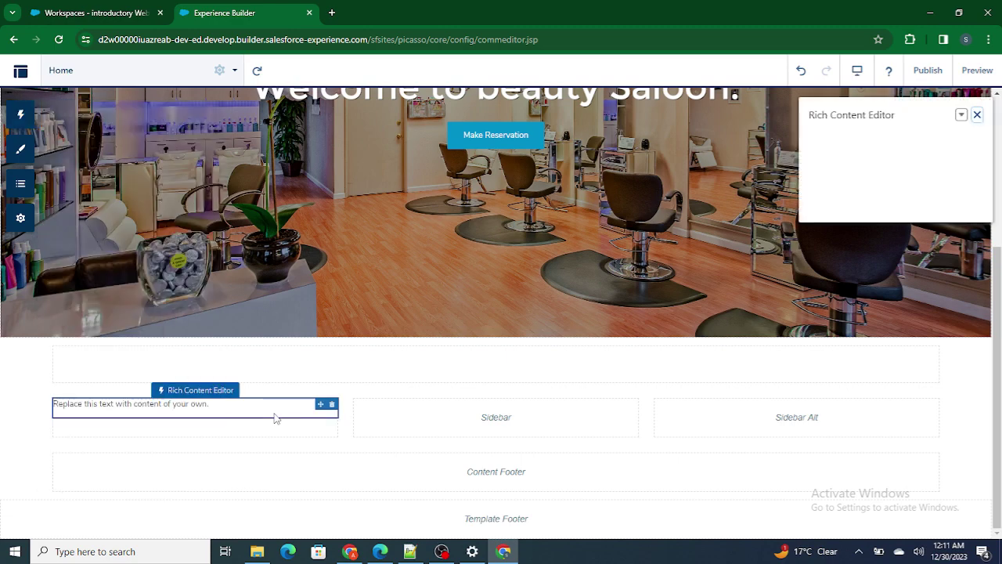
click(19, 118)
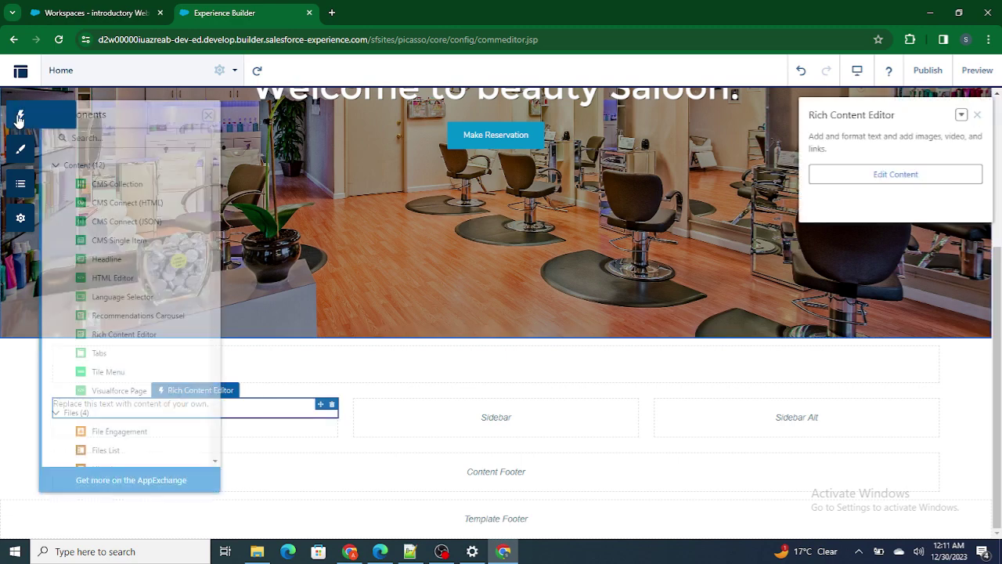
drag(143, 343, 450, 408)
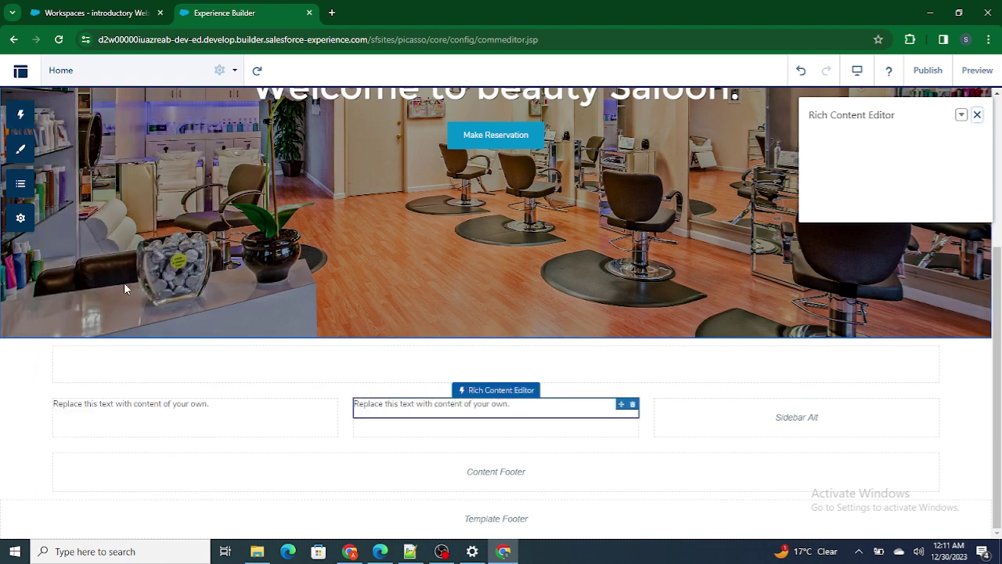
click(21, 119)
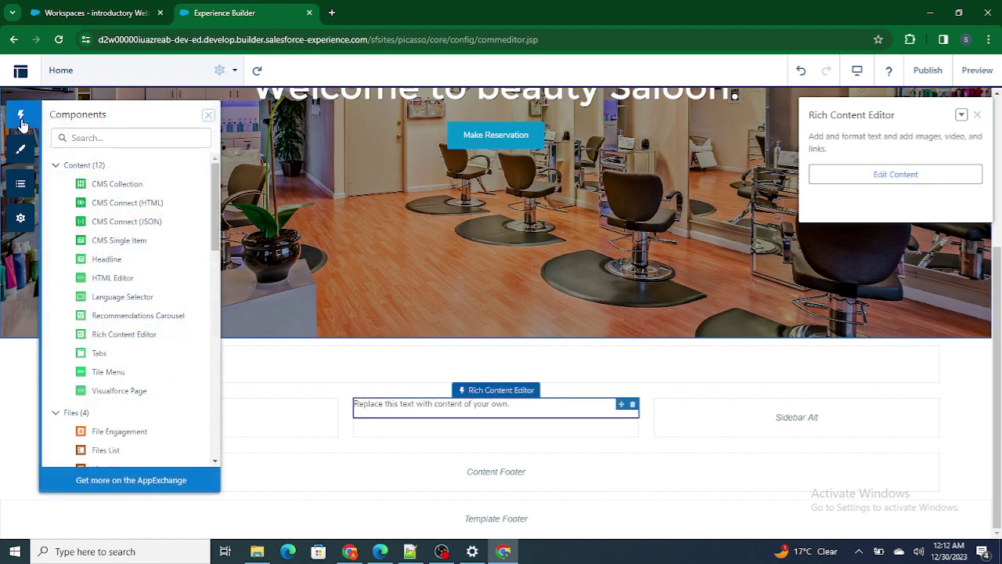
drag(119, 338, 724, 429)
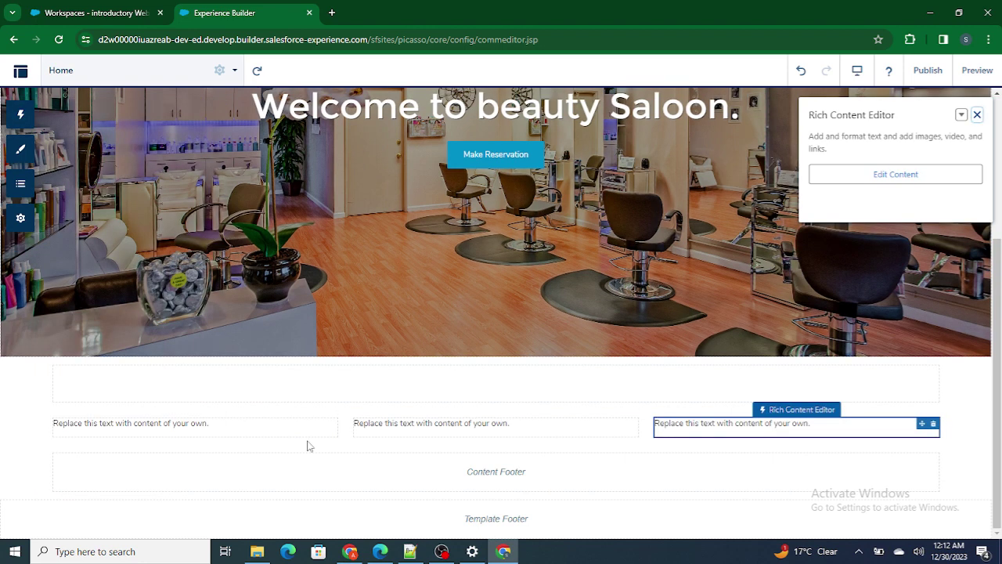
Start editing the rich content in the Content region and check its option for adding a YouTube or Vimeo video
click(149, 430)
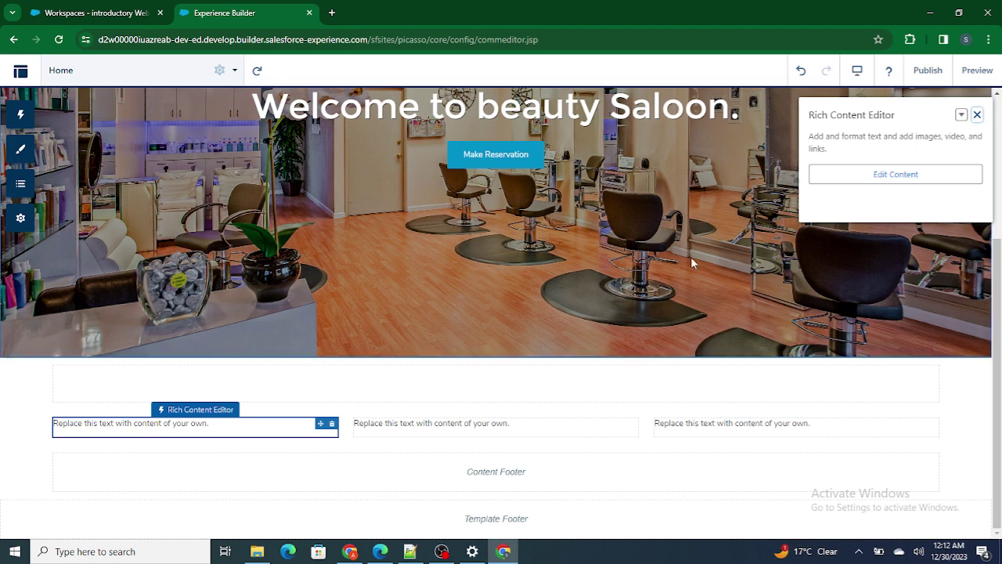
double_click(134, 424)
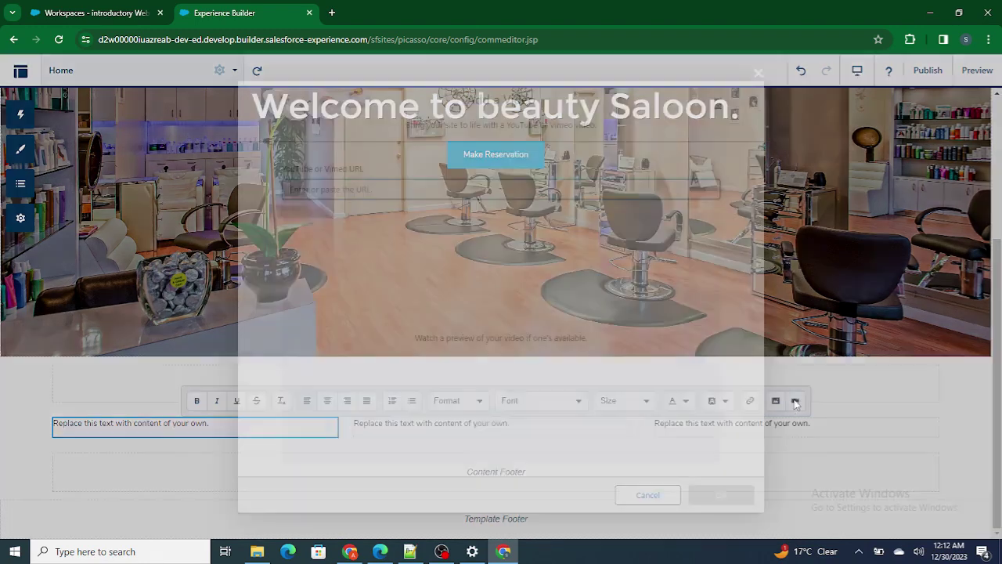
click(793, 401)
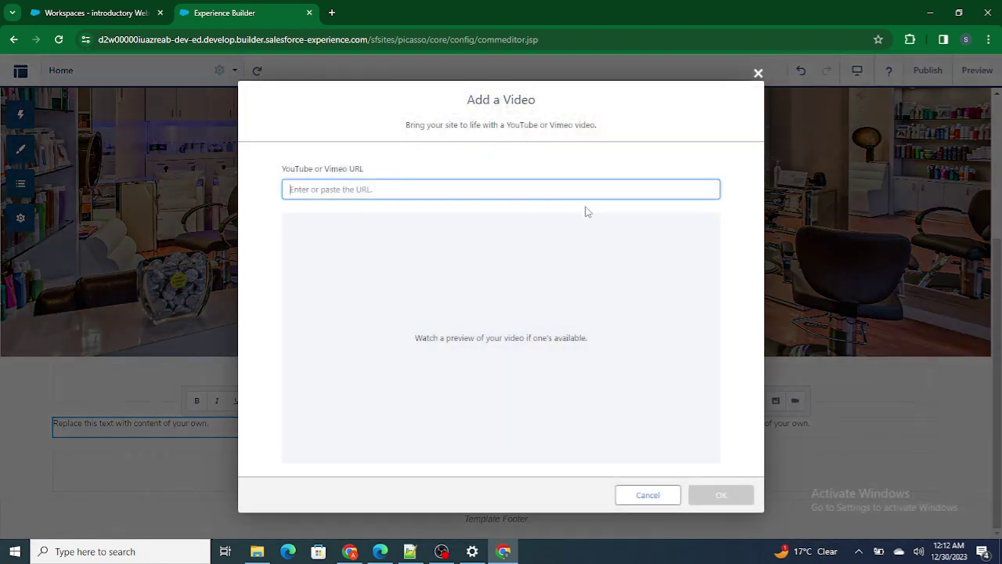
drag(279, 178, 376, 170)
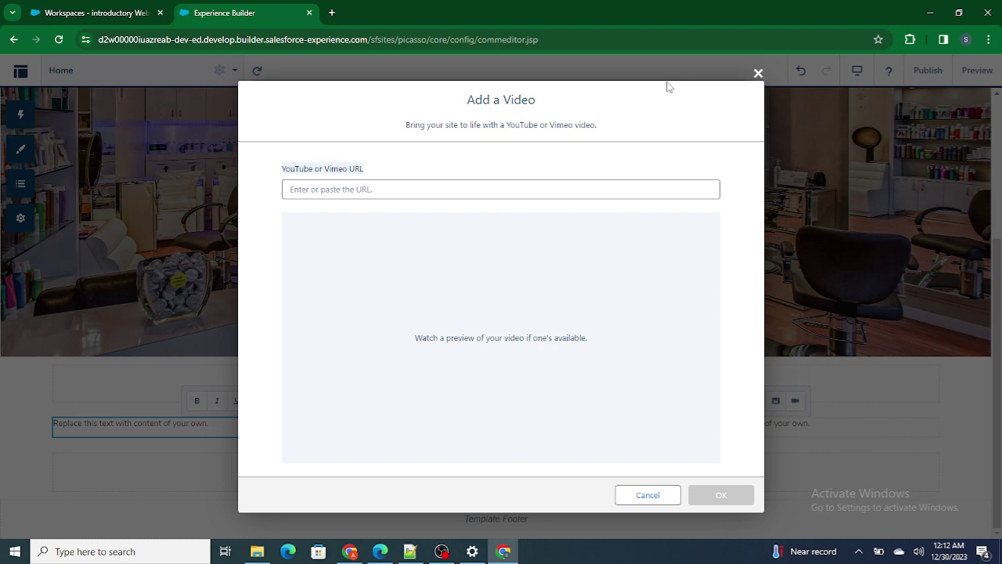
click(758, 73)
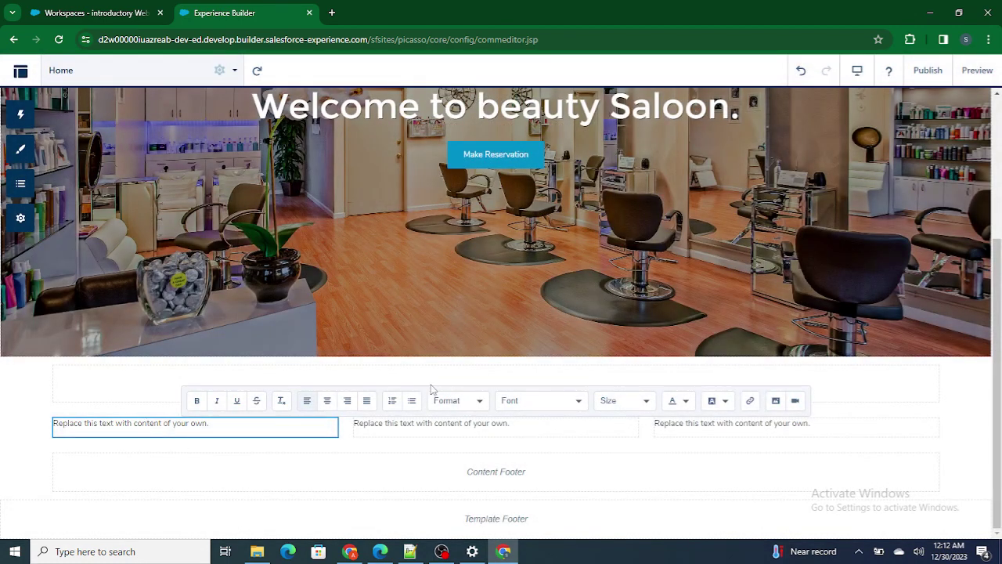
Upload the pexels image ending in 3736520 from the Saloon folder and insert it into the Content region's rich content
click(775, 400)
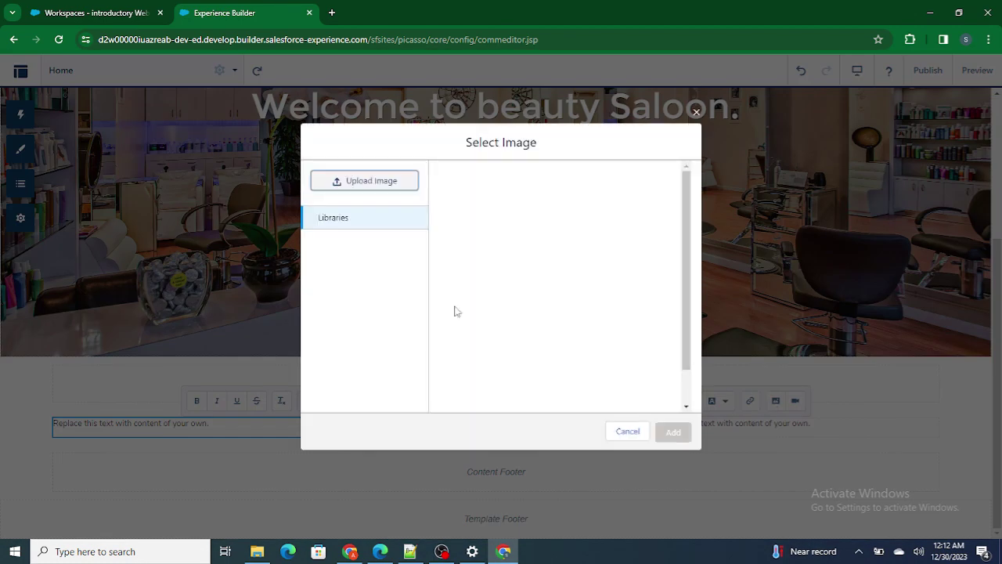
click(410, 219)
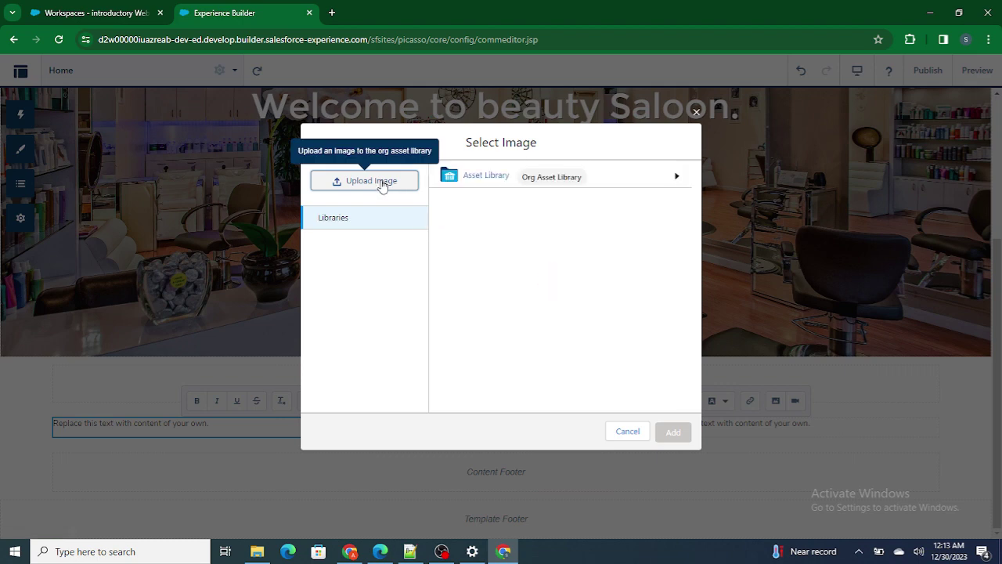
click(470, 177)
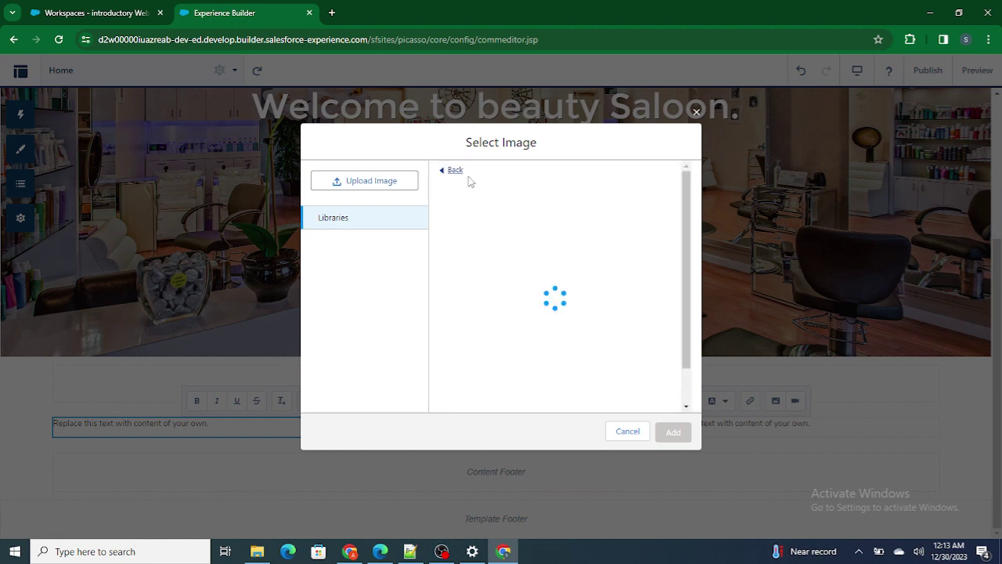
click(381, 181)
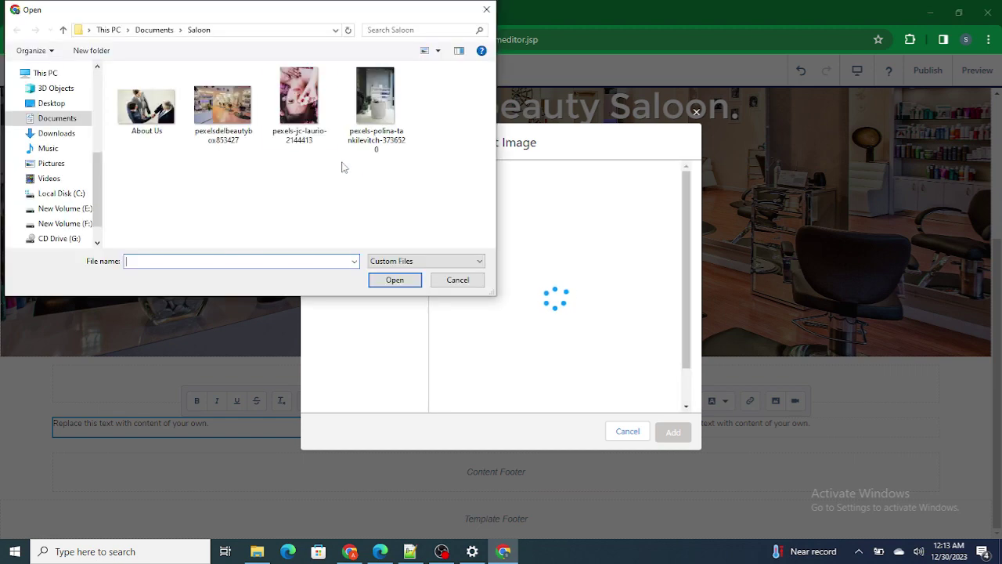
click(386, 94)
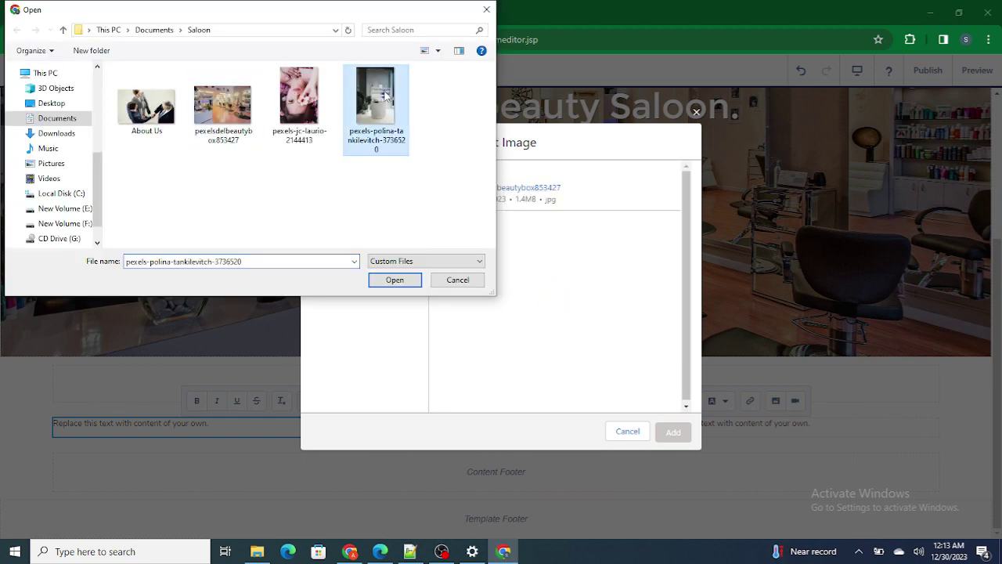
click(395, 279)
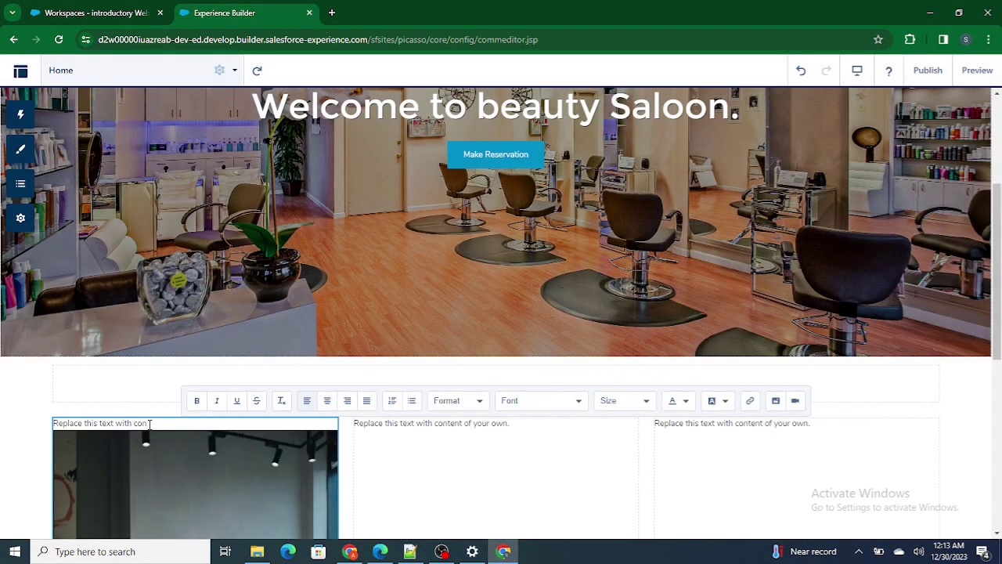
Delete the placeholder text "Replace this text with con" above the inserted image in the Content region
scroll(188, 436, down, 4)
key(BackSpace)
key(BackSpace)
key(BackSpace)
key(BackSpace)
key(BackSpace)
key(BackSpace)
key(BackSpace)
key(BackSpace)
key(BackSpace)
key(BackSpace)
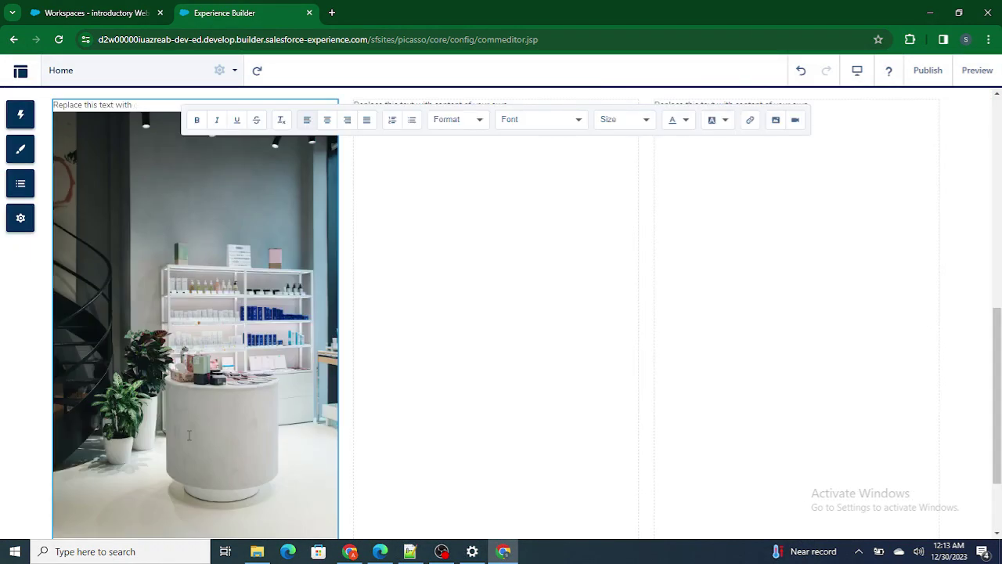
key(BackSpace)
key(BackSpace)
key(BackSpace)
key(BackSpace)
key(BackSpace)
key(BackSpace)
key(BackSpace)
key(BackSpace)
key(BackSpace)
key(BackSpace)
key(BackSpace)
key(BackSpace)
key(BackSpace)
key(BackSpace)
key(BackSpace)
key(BackSpace)
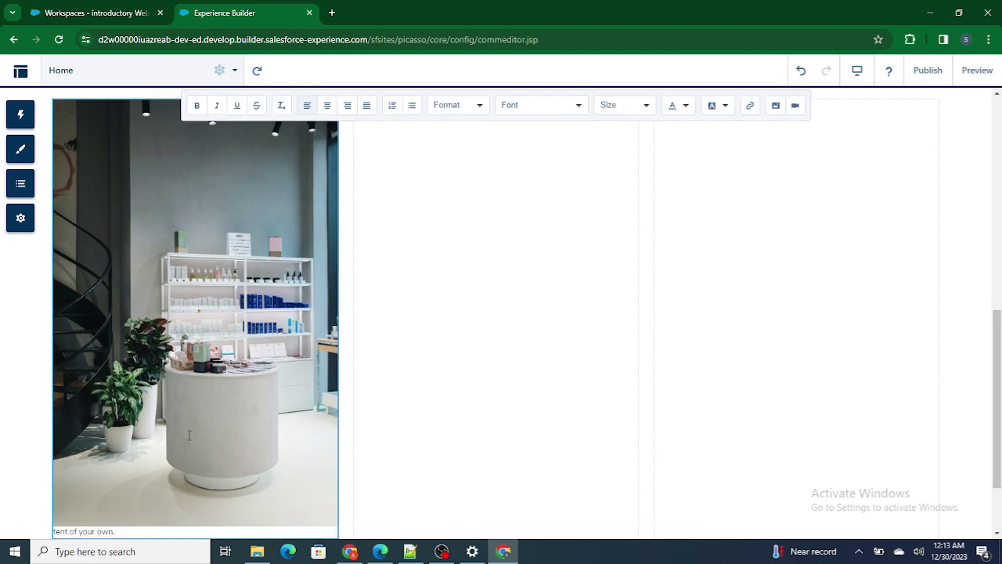
scroll(264, 417, down, 2)
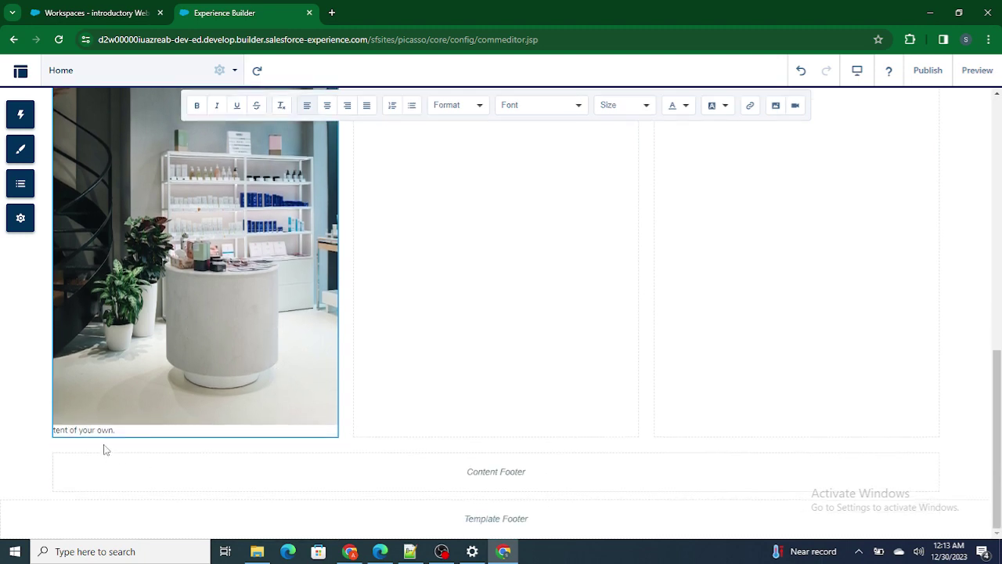
Delete the remaining placeholder text "tent of your own." below the inserted image in the Content region
click(127, 429)
key(BackSpace)
key(BackSpace)
key(BackSpace)
key(BackSpace)
key(BackSpace)
key(BackSpace)
key(BackSpace)
key(BackSpace)
key(BackSpace)
key(BackSpace)
key(BackSpace)
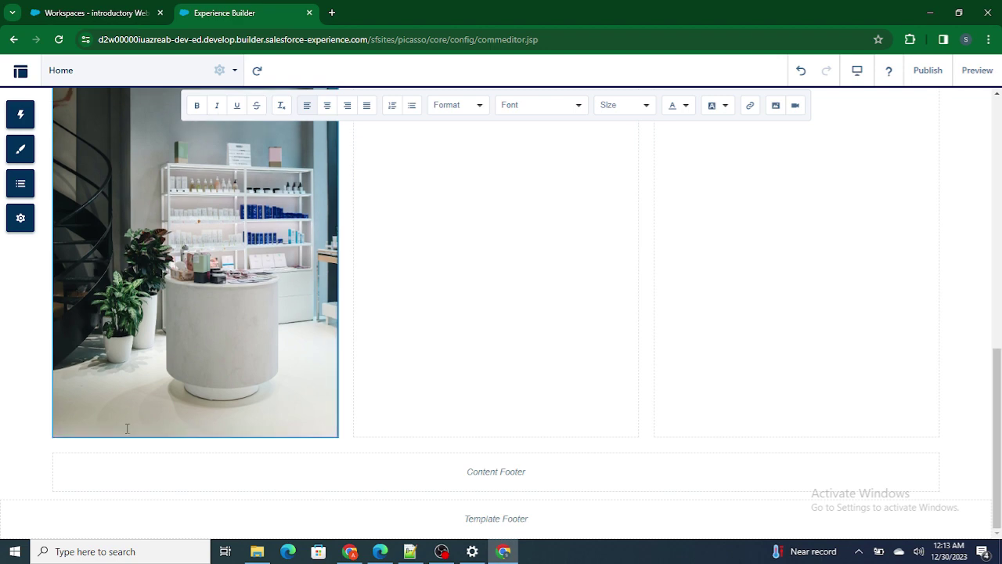
click(428, 313)
Replace the placeholder text in the middle column's rich content with the pexels image ending in 2144413, uploaded from the Saloon folder
scroll(336, 313, up, 6)
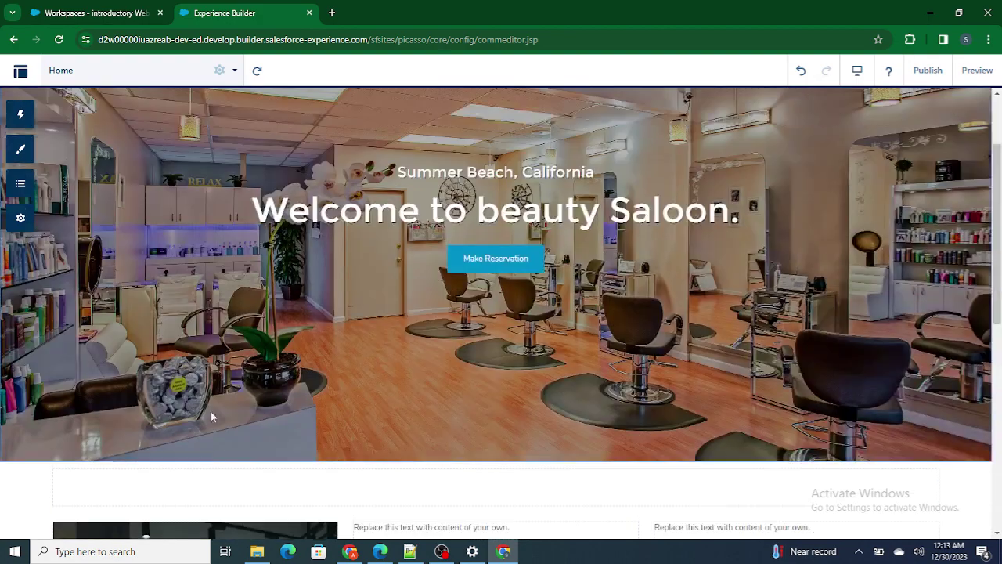
scroll(217, 457, down, 3)
click(251, 428)
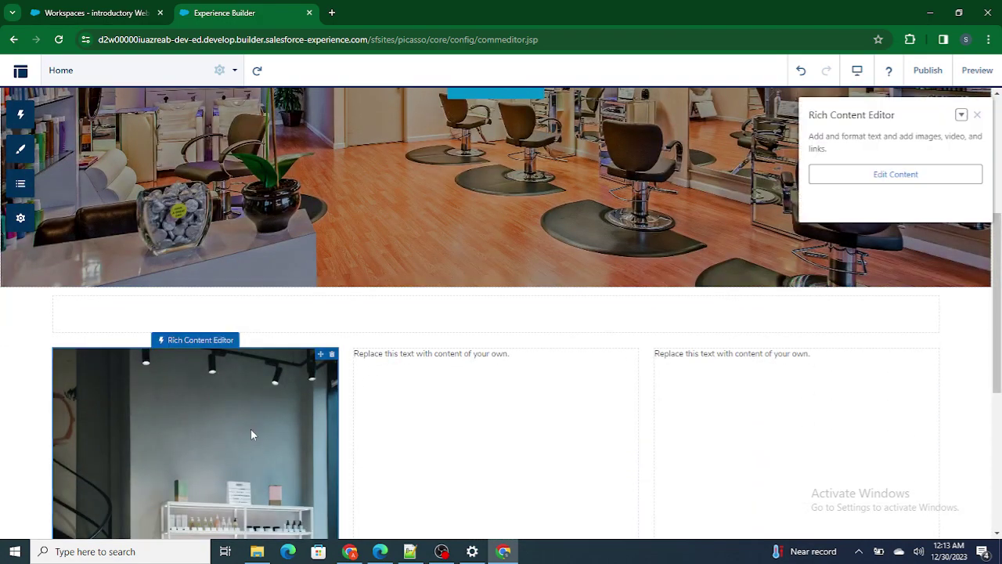
scroll(250, 428, down, 2)
scroll(251, 429, up, 2)
click(555, 277)
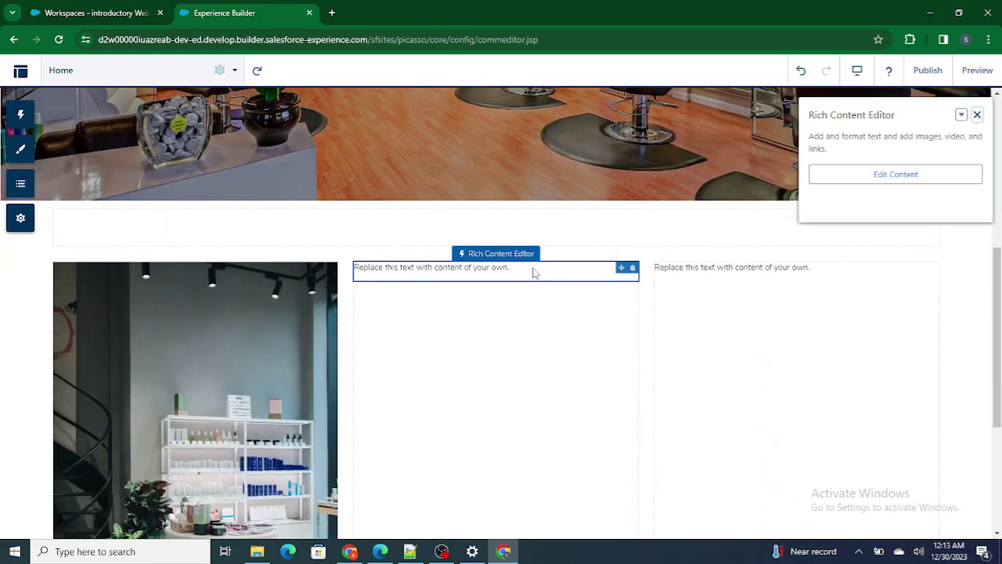
click(535, 268)
drag(534, 268, 354, 268)
key(BackSpace)
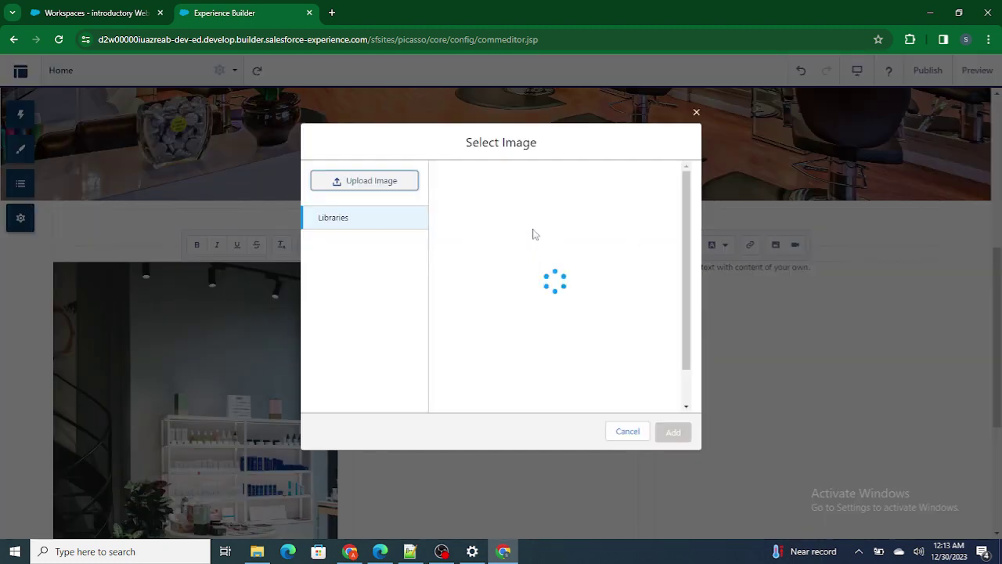
click(371, 182)
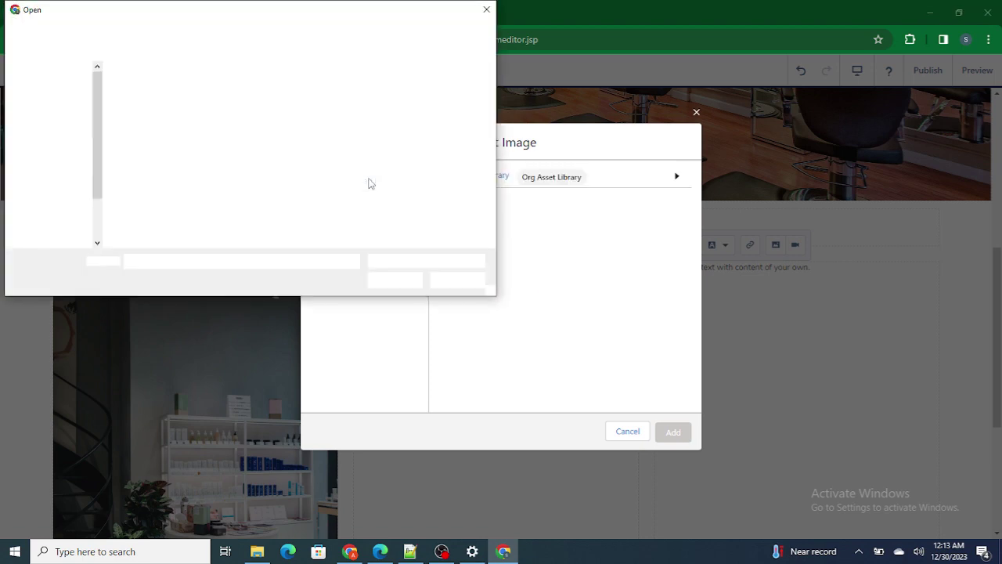
click(304, 115)
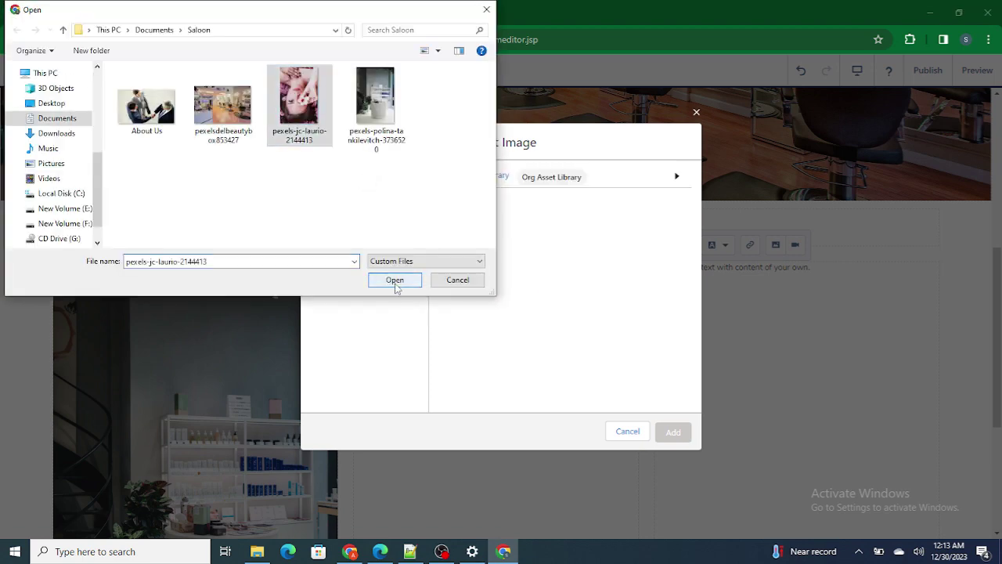
click(395, 280)
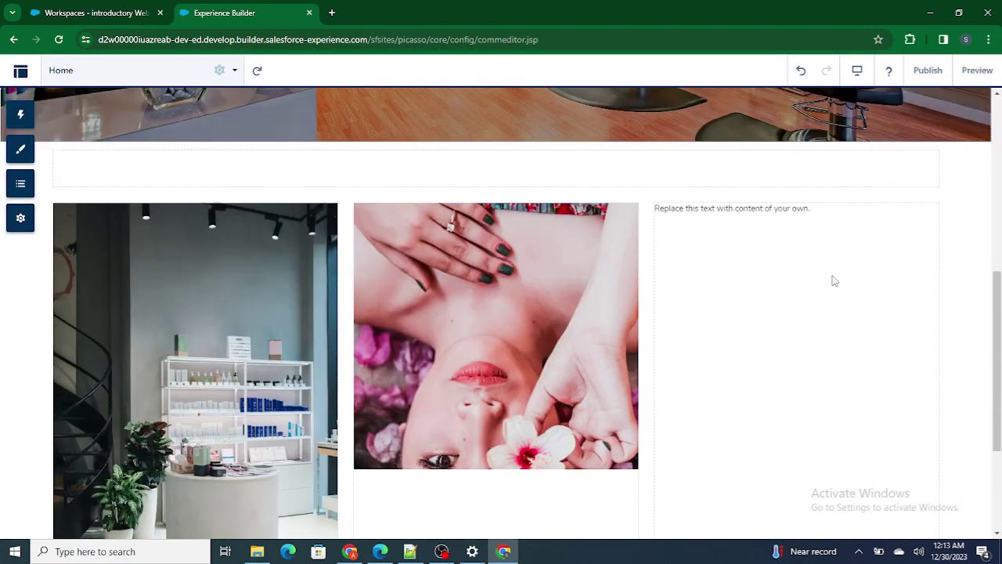
Replace the placeholder text in the third column's rich content with the pexels image ending in 3736520 from the Asset Library
click(802, 226)
click(744, 209)
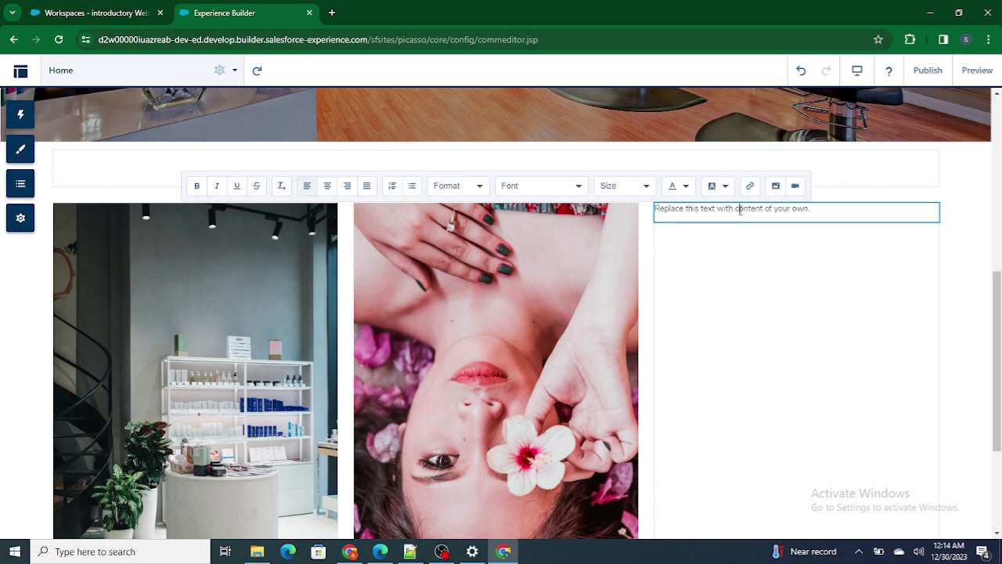
key(ctrl+a)
key(BackSpace)
click(776, 185)
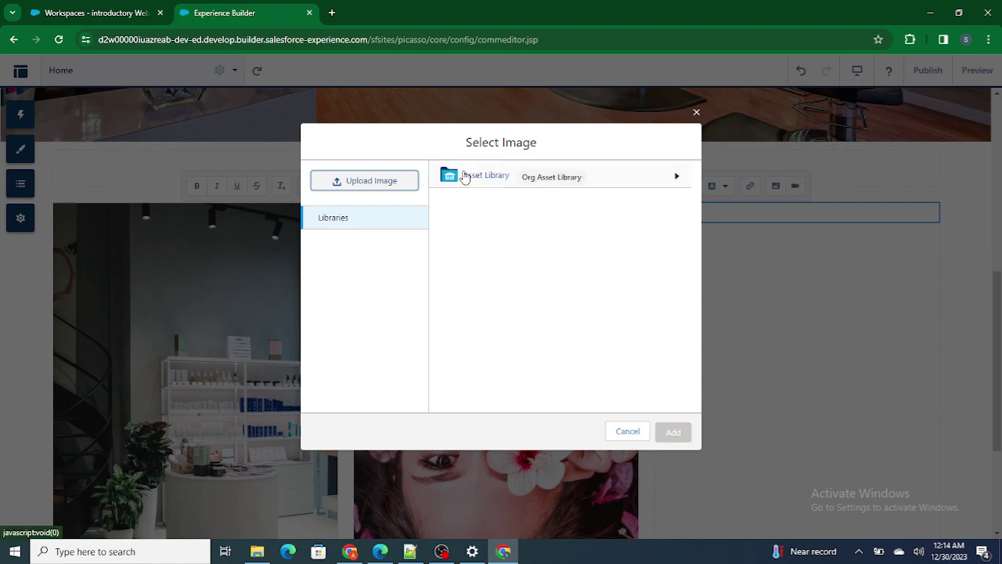
click(463, 174)
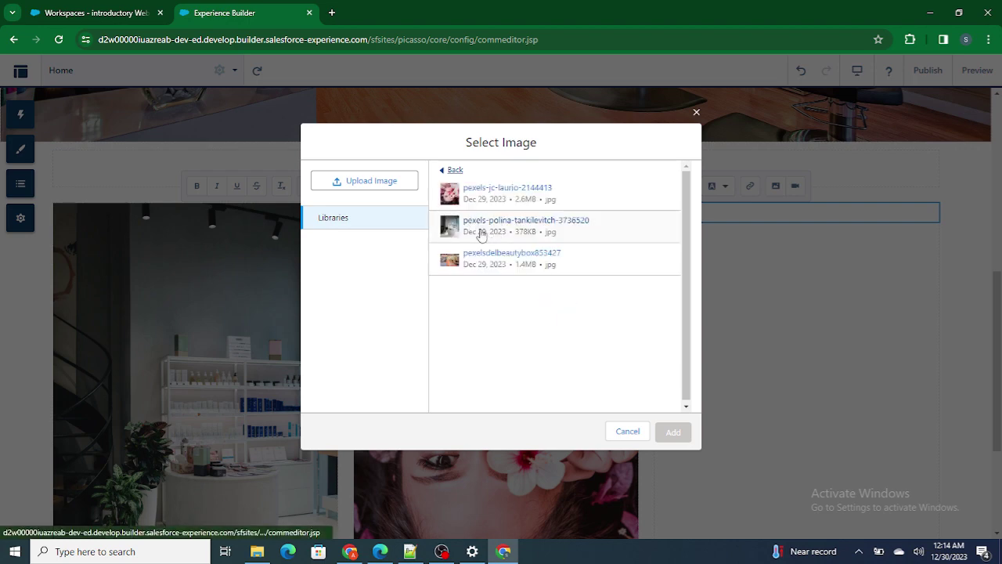
click(470, 225)
click(675, 432)
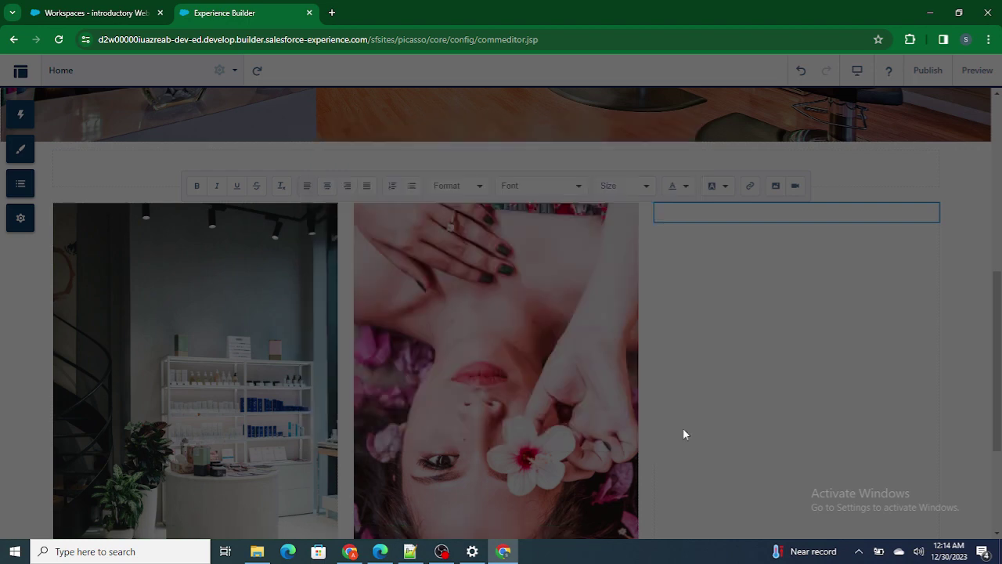
Check the Home page layout, publish the site and acknowledge the publishing notice
scroll(600, 401, up, 10)
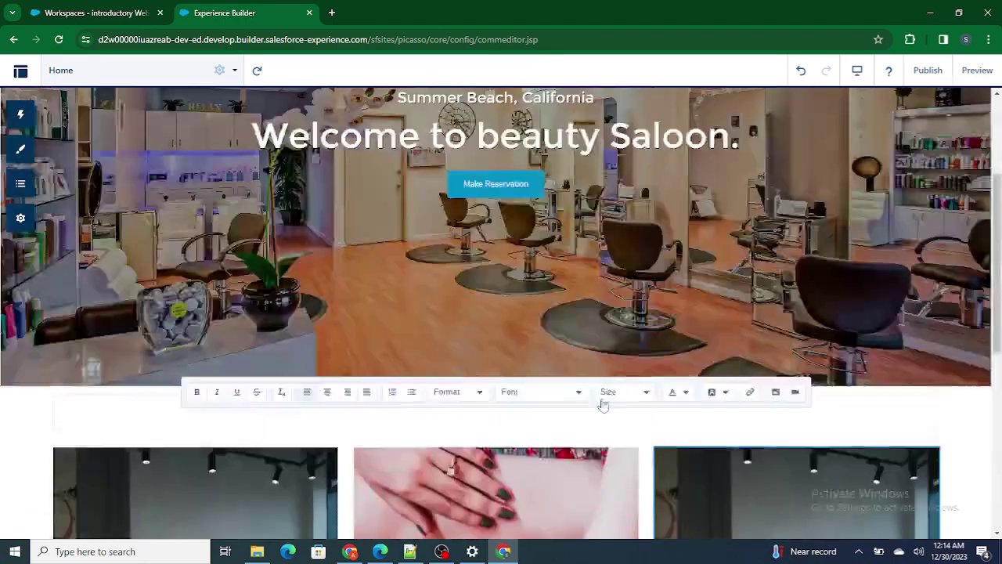
scroll(512, 380, down, 10)
scroll(496, 372, up, 10)
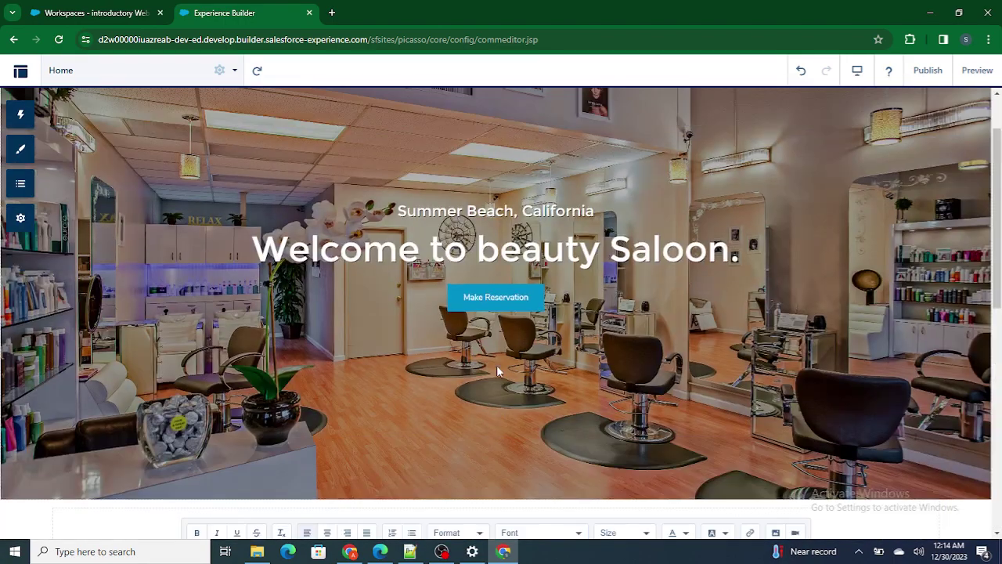
scroll(496, 372, down, 8)
scroll(496, 366, up, 10)
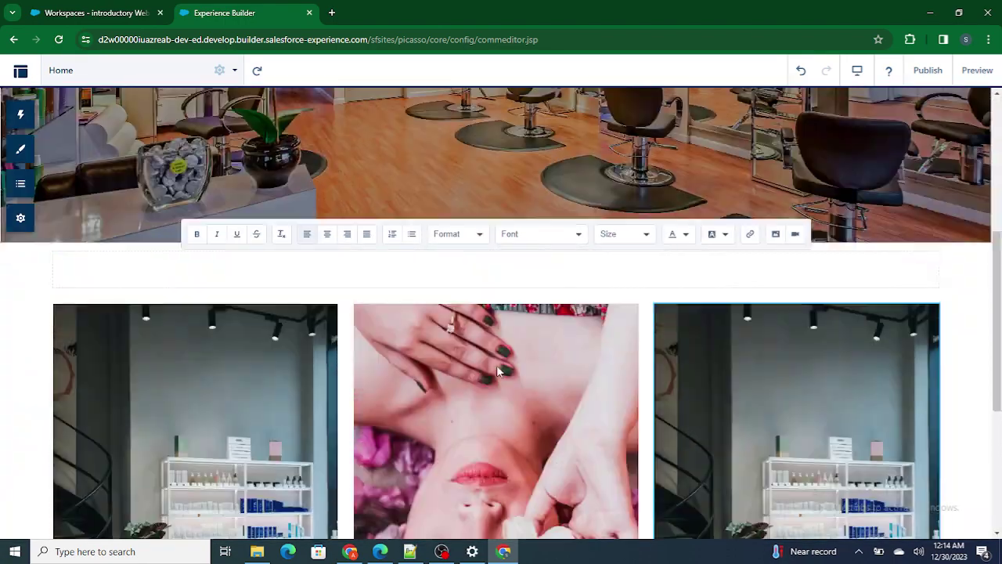
click(927, 72)
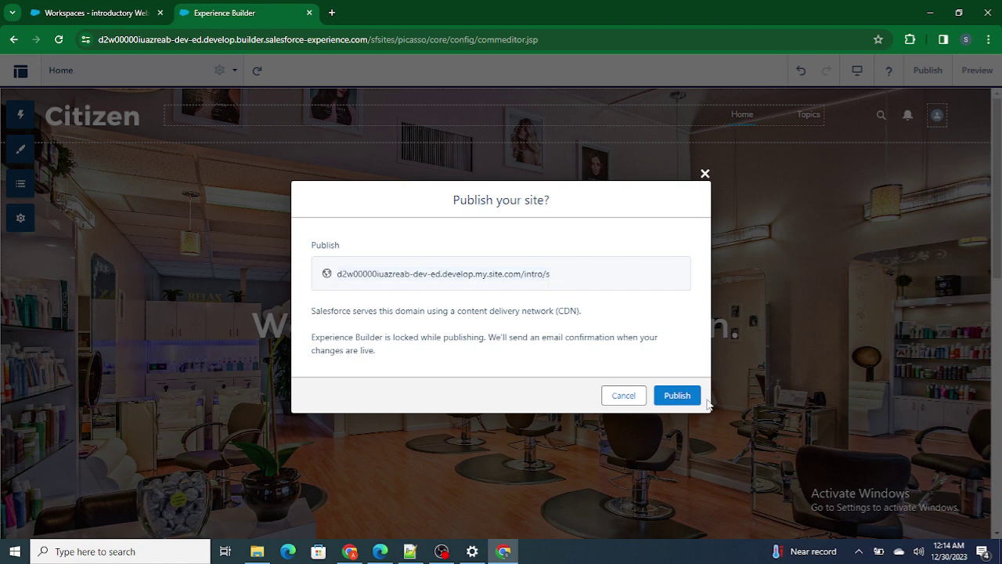
click(678, 396)
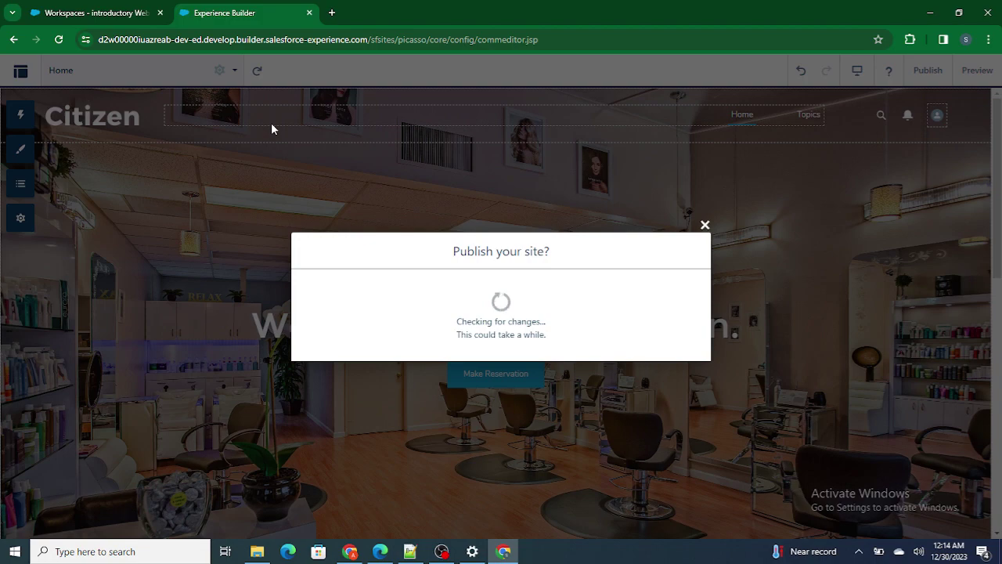
click(88, 8)
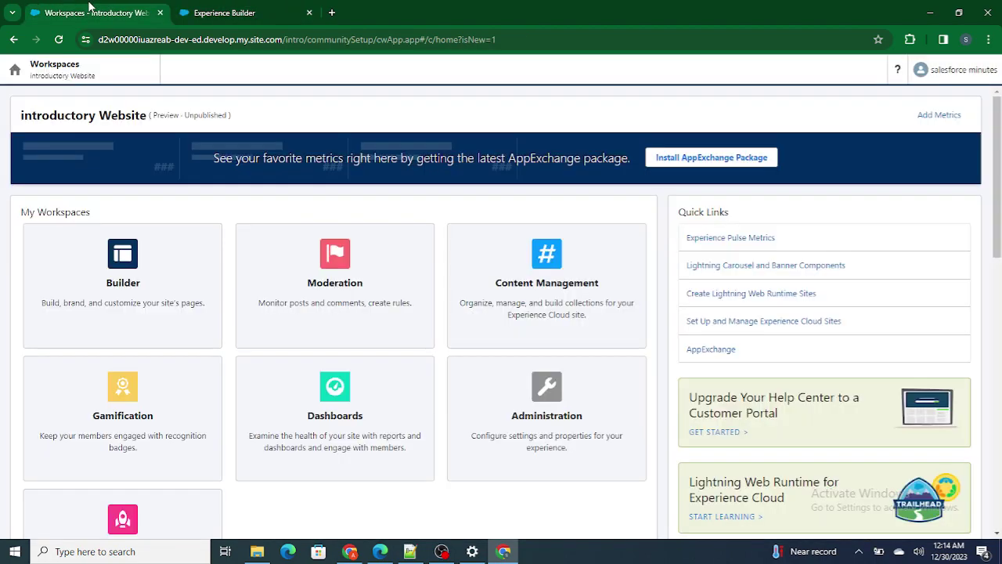
click(192, 17)
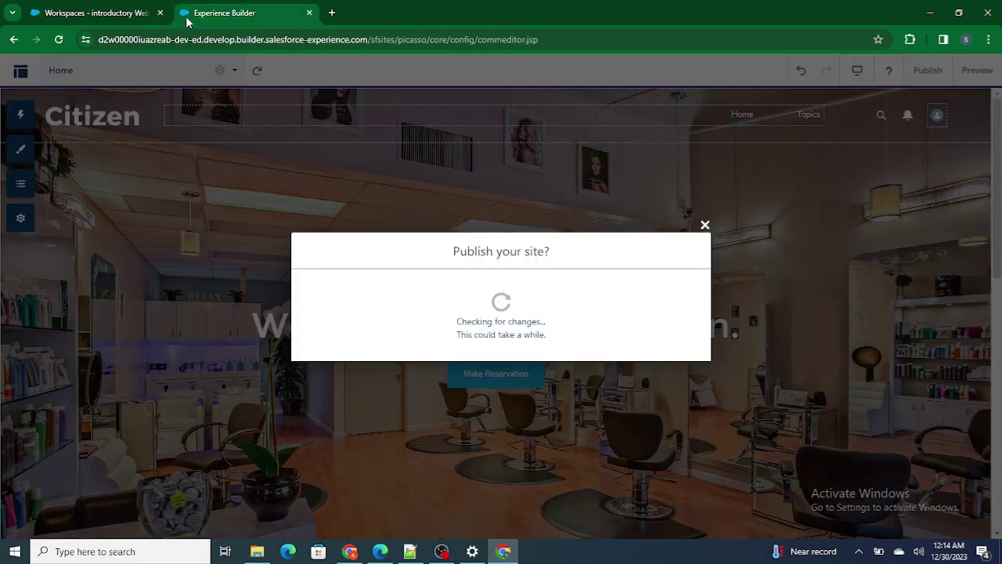
click(108, 22)
click(219, 9)
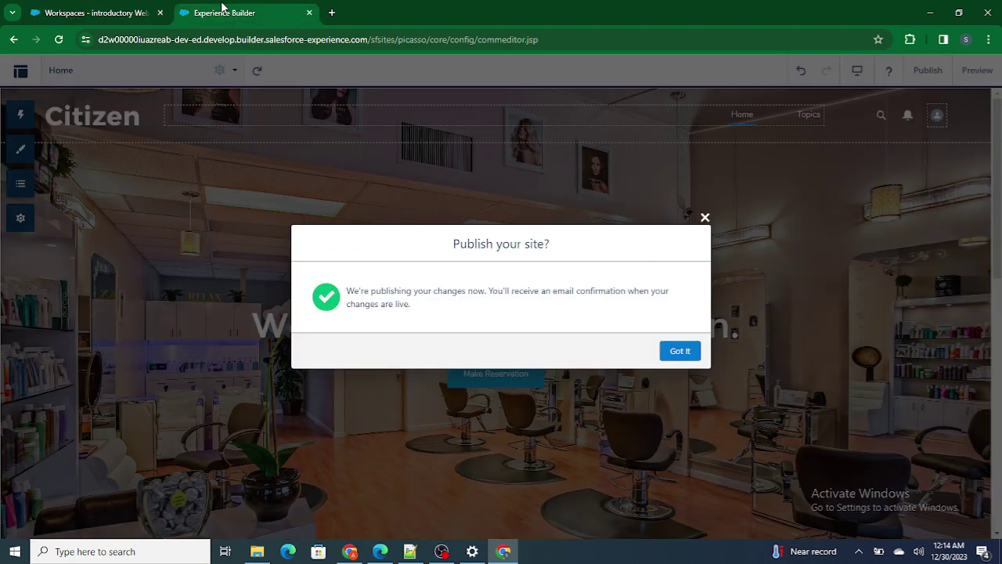
click(686, 359)
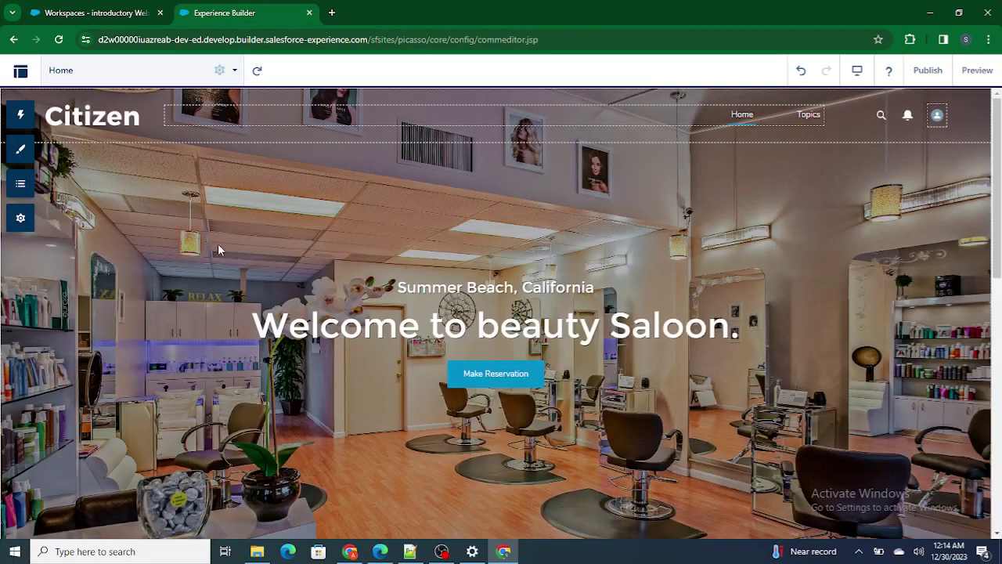
Review the Home page's properties, including its page access, SEO and layout settings
click(220, 71)
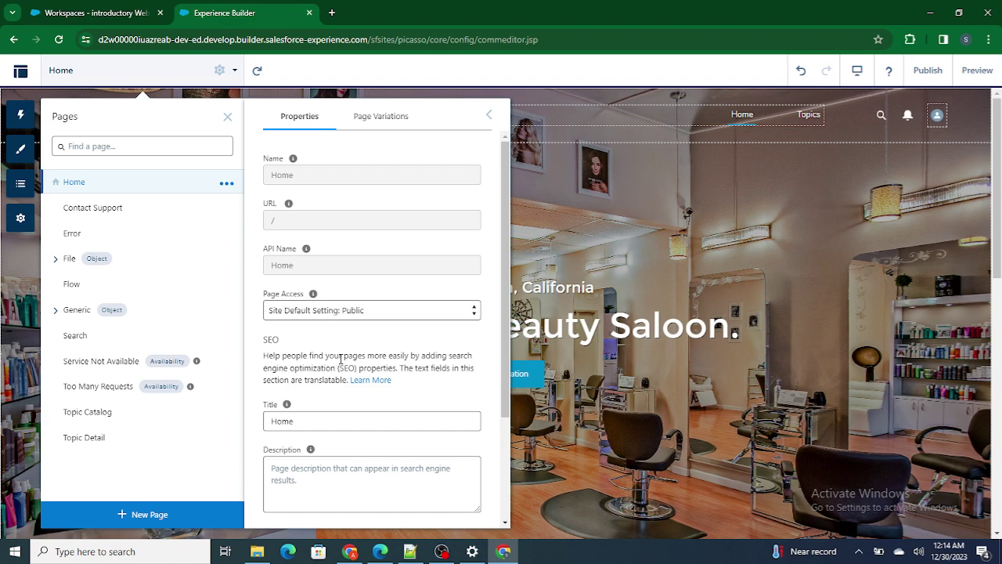
scroll(341, 359, down, 2)
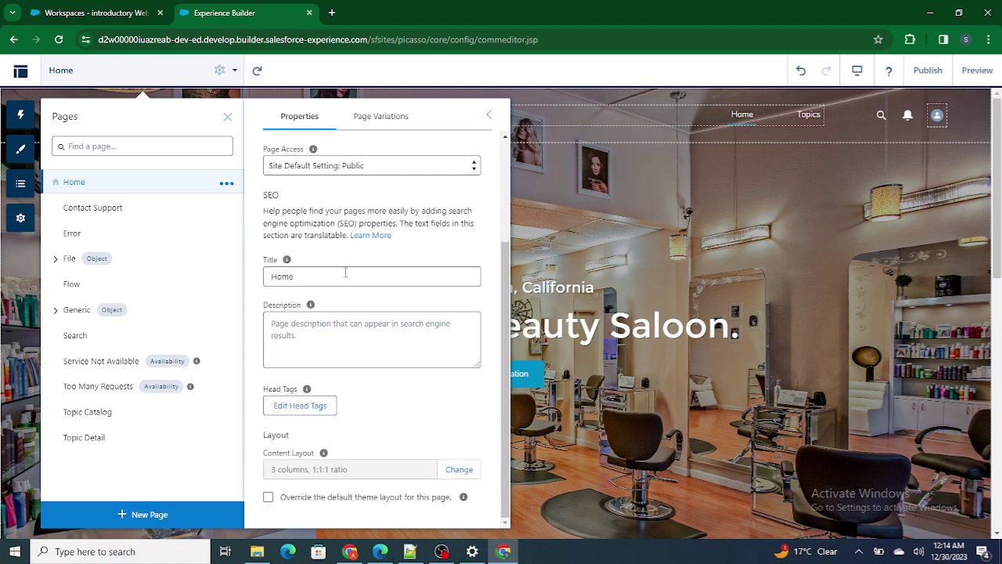
scroll(343, 274, up, 2)
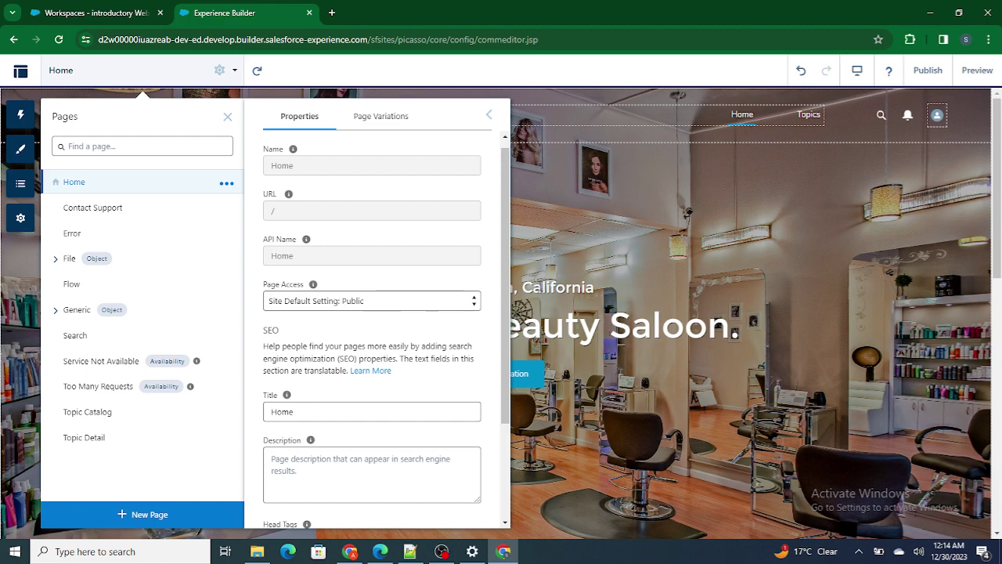
click(540, 286)
scroll(541, 286, down, 10)
Try to open the published site at urld2w00000iuazreab-dev-ed.develop.my.site.com/intro/s in a new tab, and close that tab
click(332, 13)
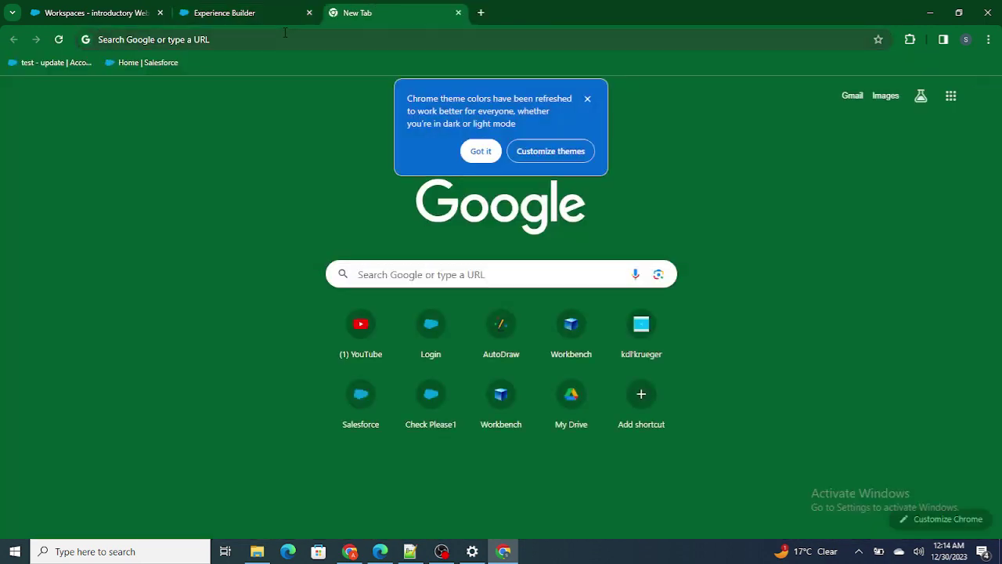
click(310, 37)
text(urld2w00000iuazreab-dev-ed.develop.my.site.com/intro/s)
key(Return)
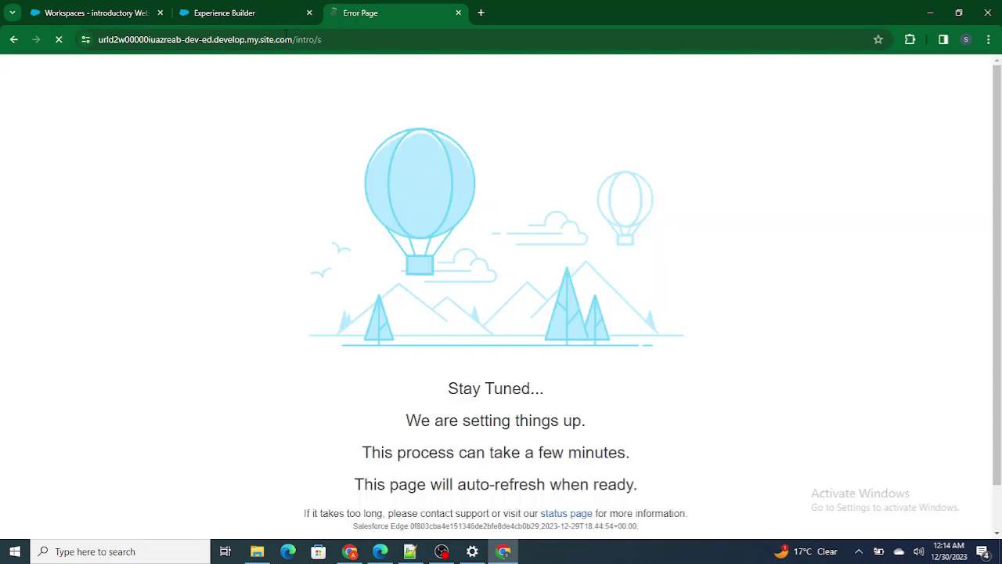
click(223, 11)
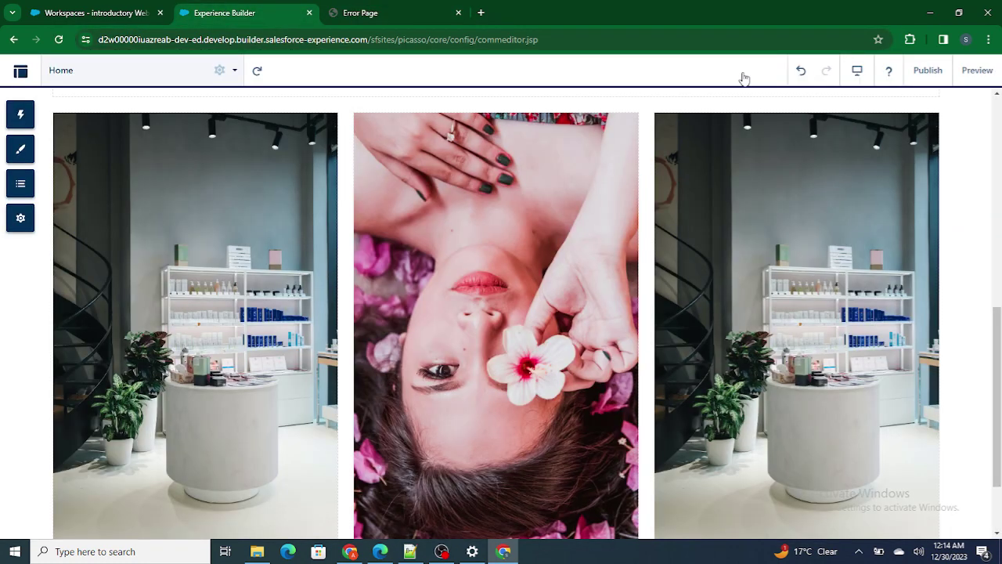
click(357, 13)
click(458, 12)
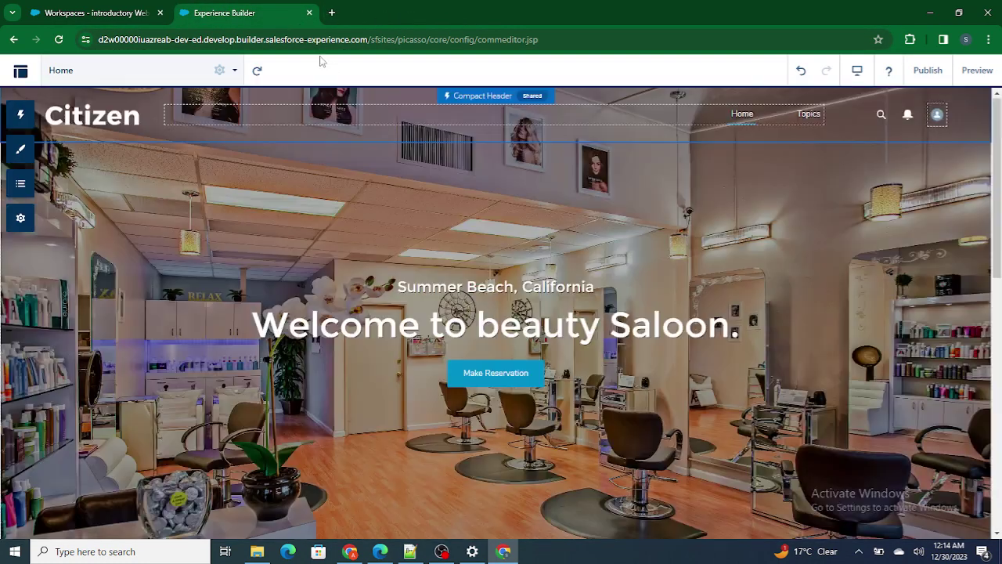
Return to the All Sites list in Salesforce Setup and open the live URL of introductory Website
click(83, 9)
click(15, 40)
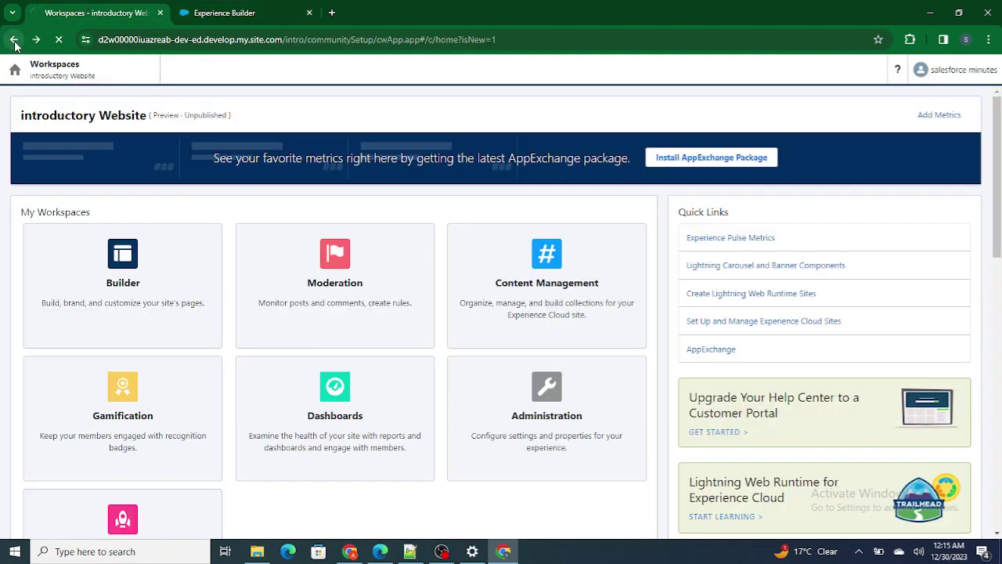
click(251, 9)
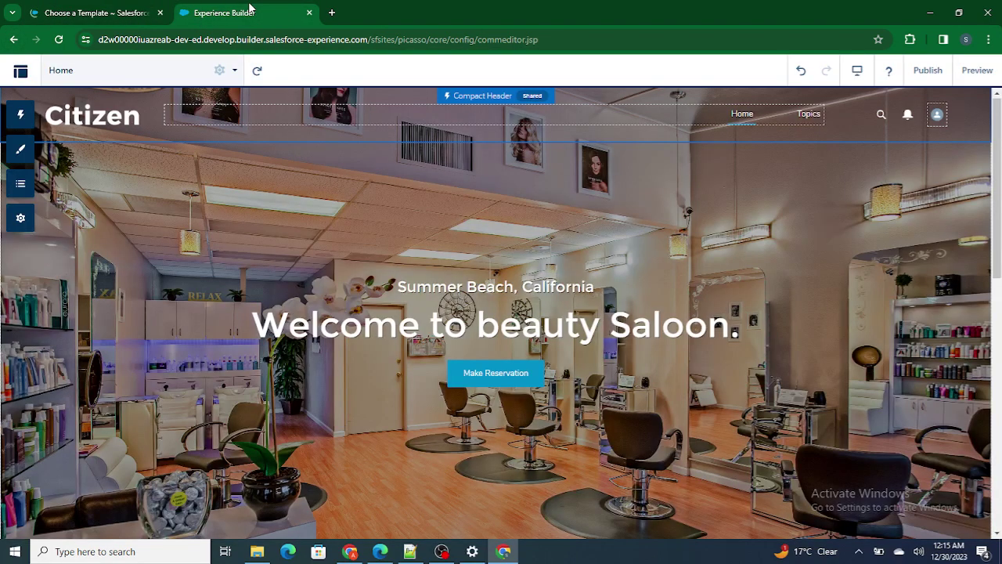
click(79, 9)
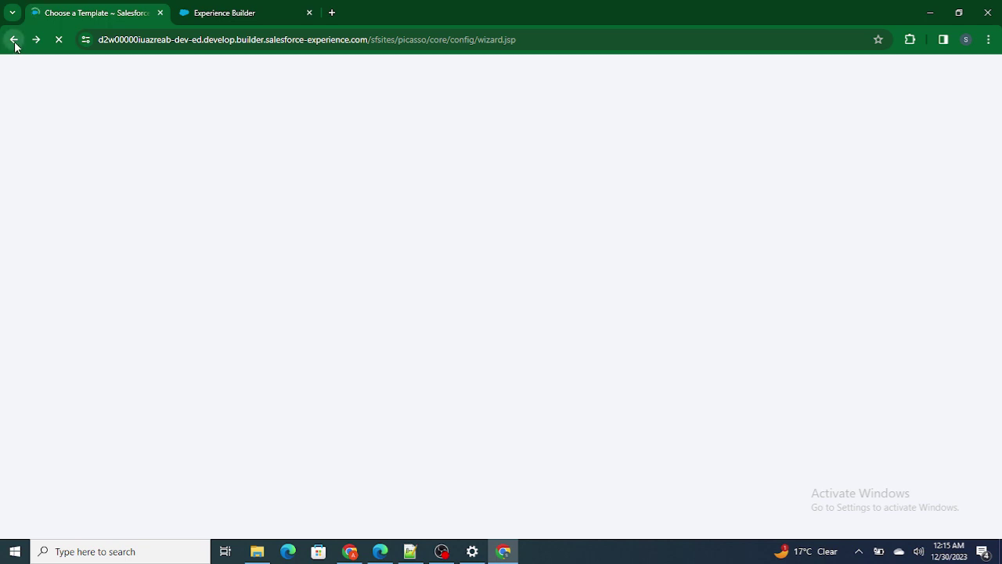
click(14, 41)
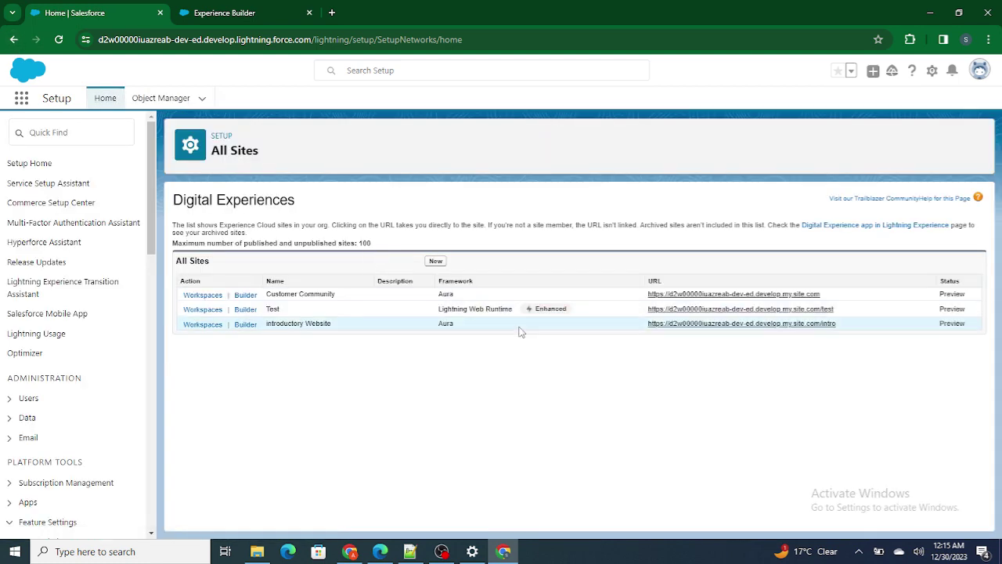
click(704, 324)
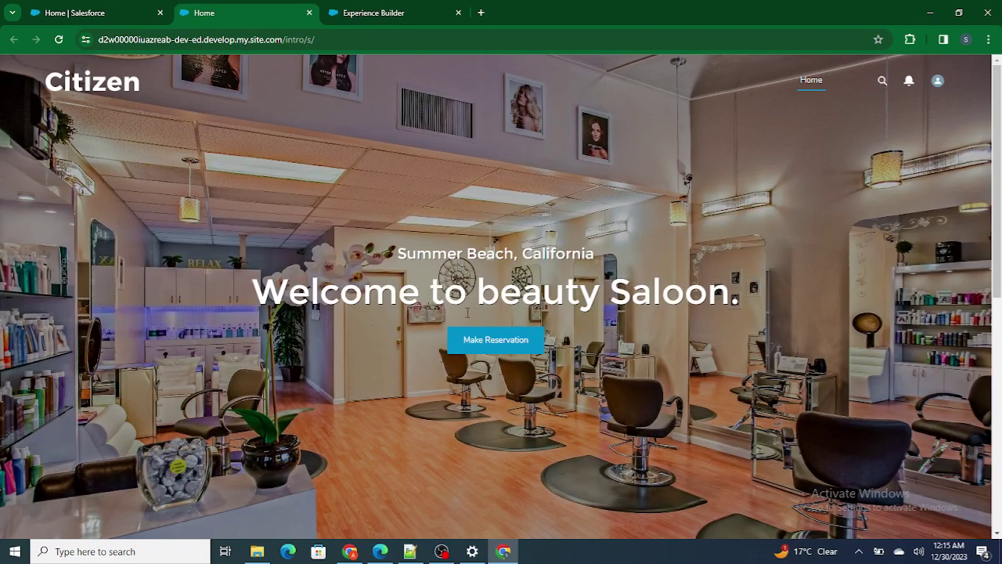
Examine the published home page from the welcome banner down to the three image columns
scroll(468, 312, down, 6)
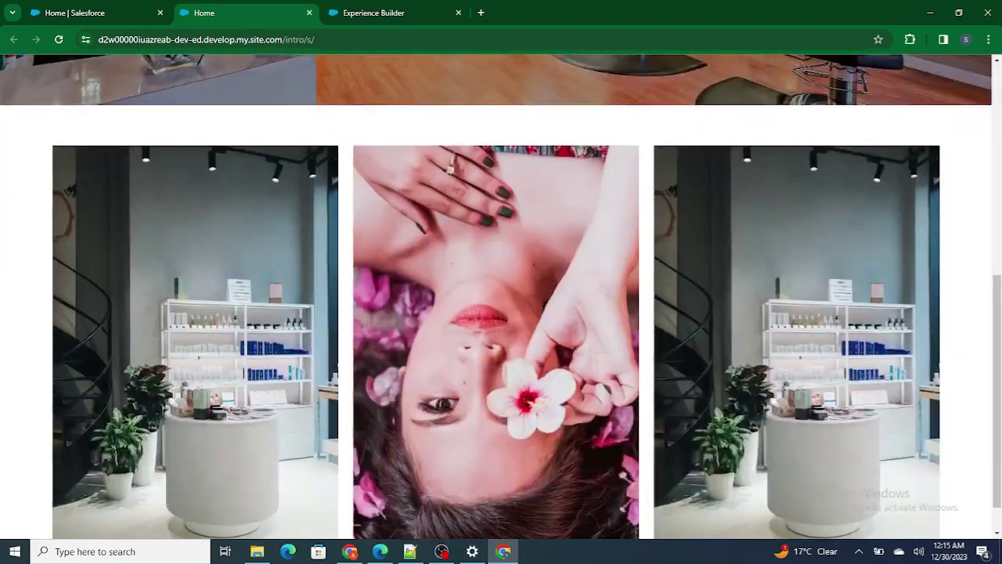
scroll(468, 312, up, 7)
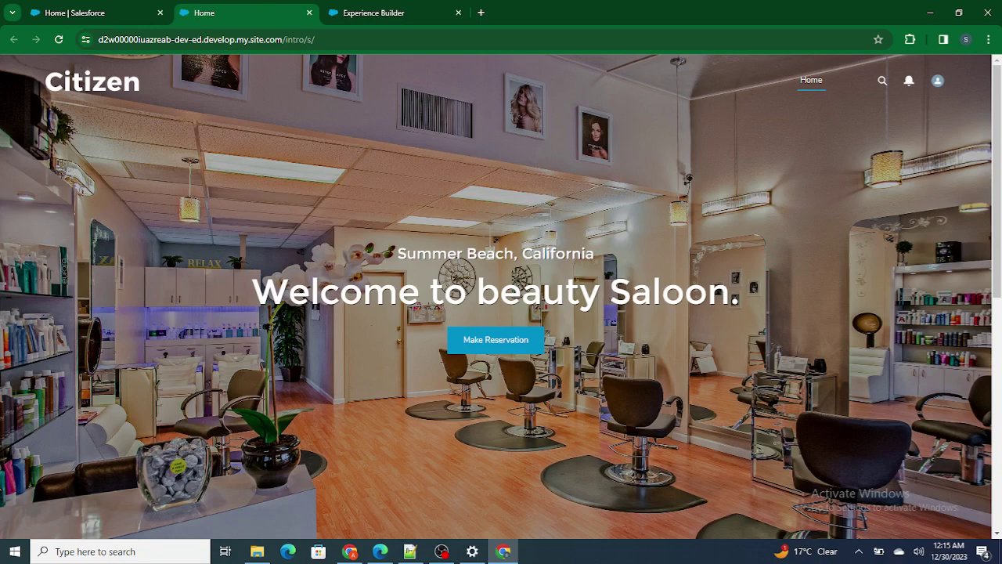
scroll(502, 297, down, 6)
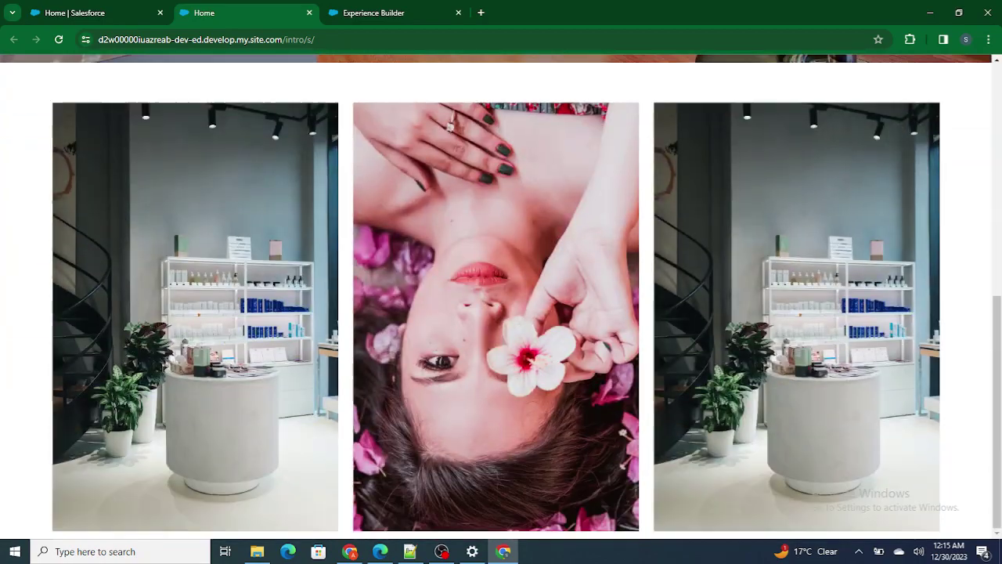
scroll(501, 297, up, 7)
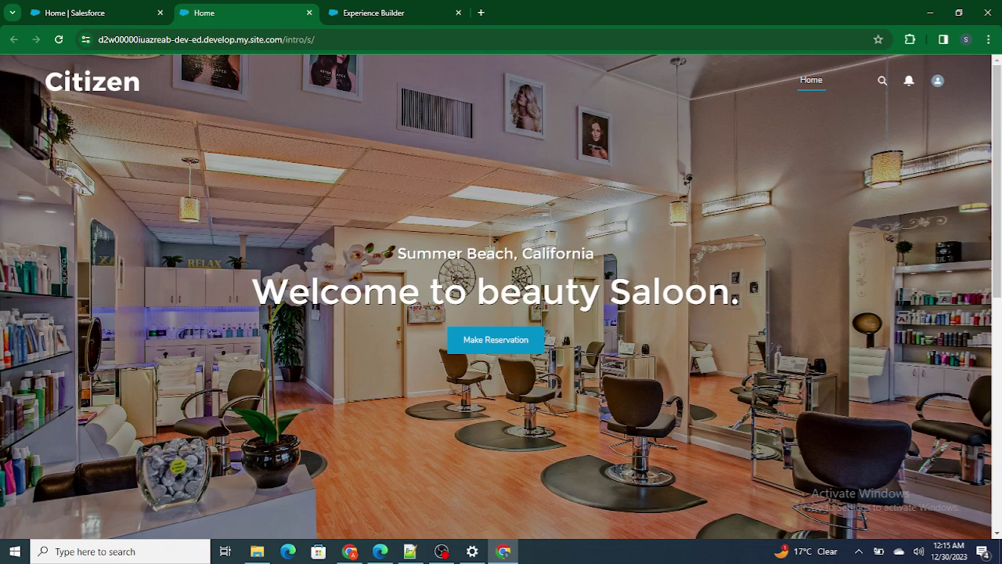
scroll(502, 297, down, 6)
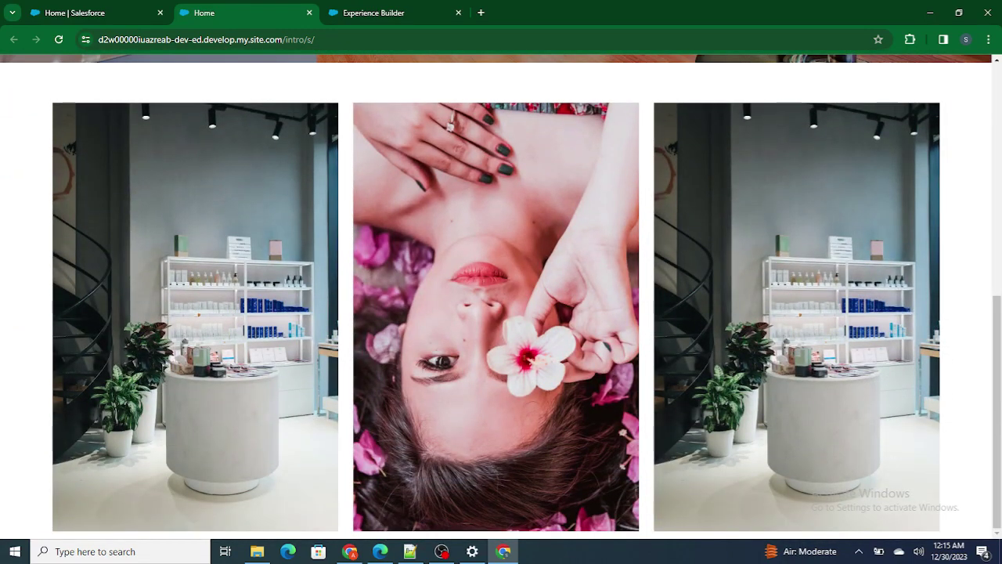
scroll(501, 298, up, 6)
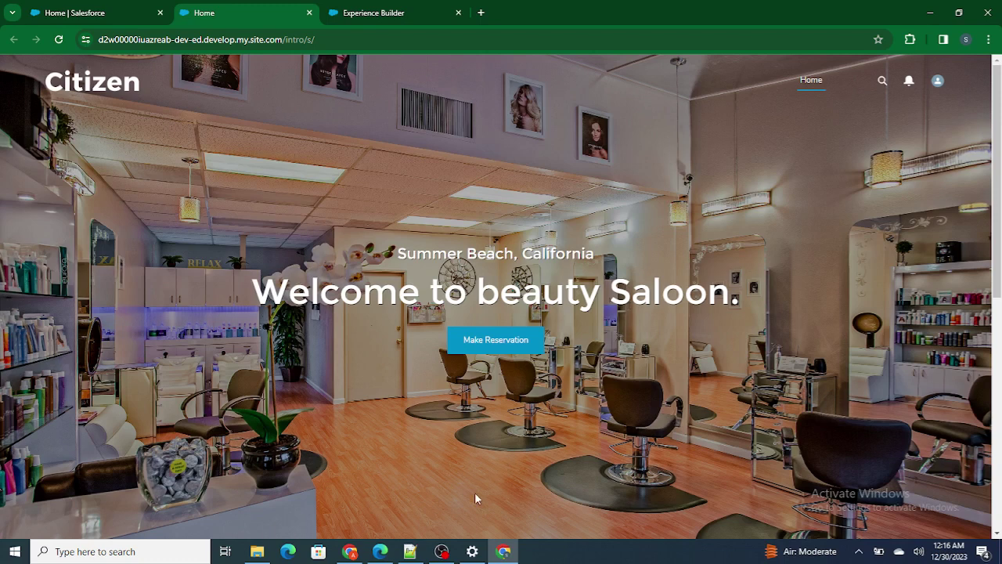
click(442, 551)
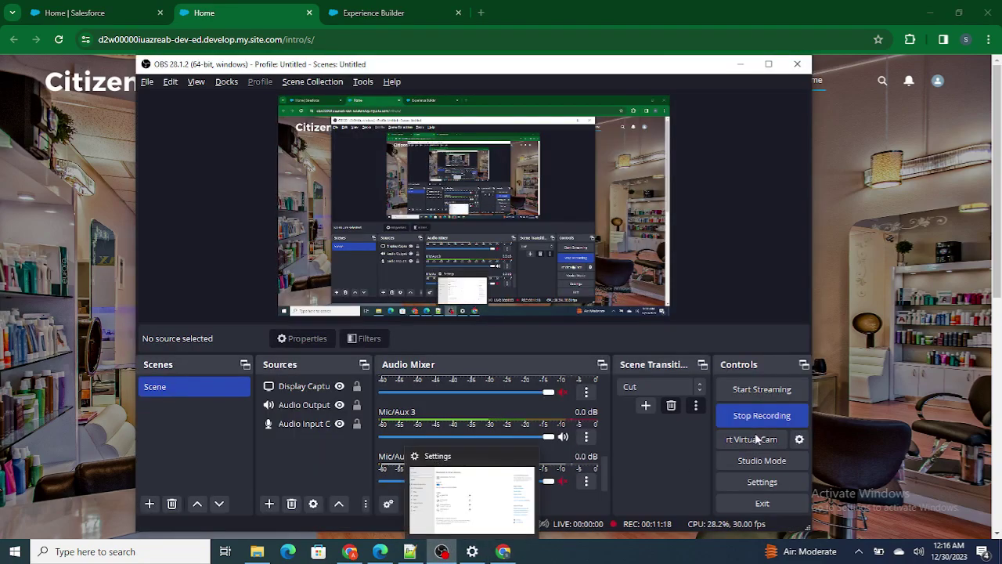